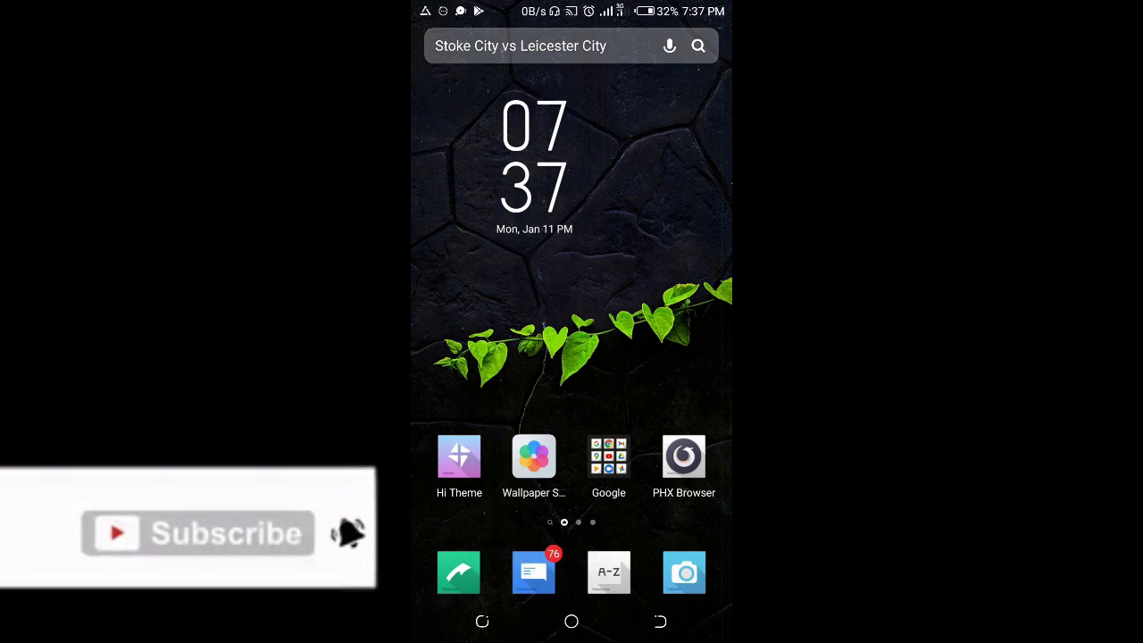
Swipe up on the Android home screen to open the app drawer.
drag(572, 402, 571, 179)
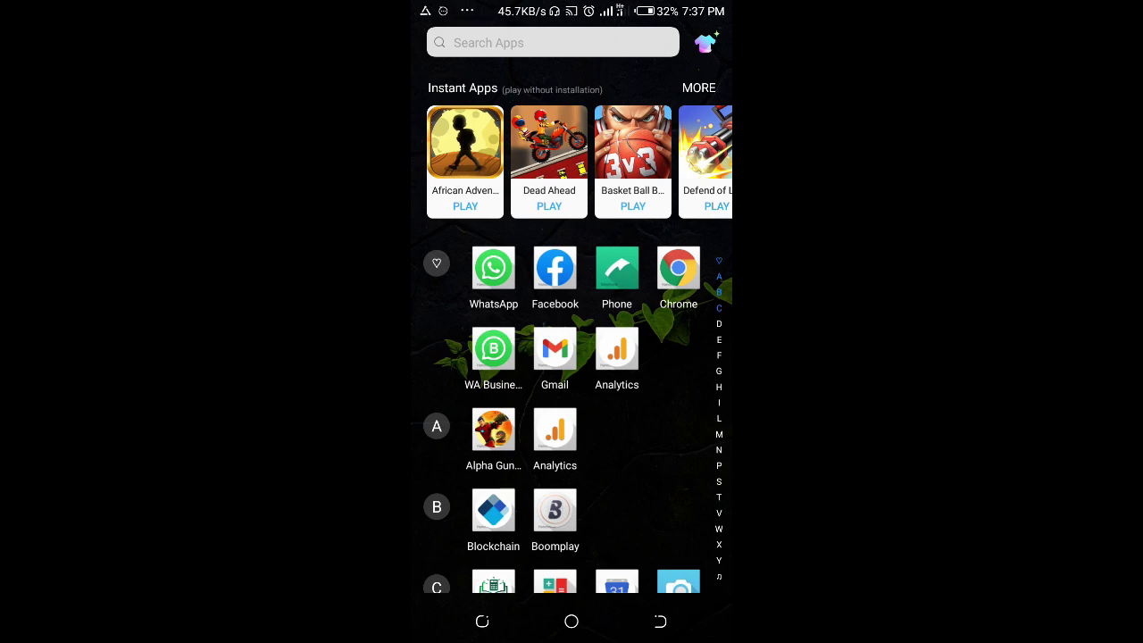
Launch WhatsApp and open the Ybal tech group's info page from the chats list.
drag(572, 402, 571, 343)
click(493, 207)
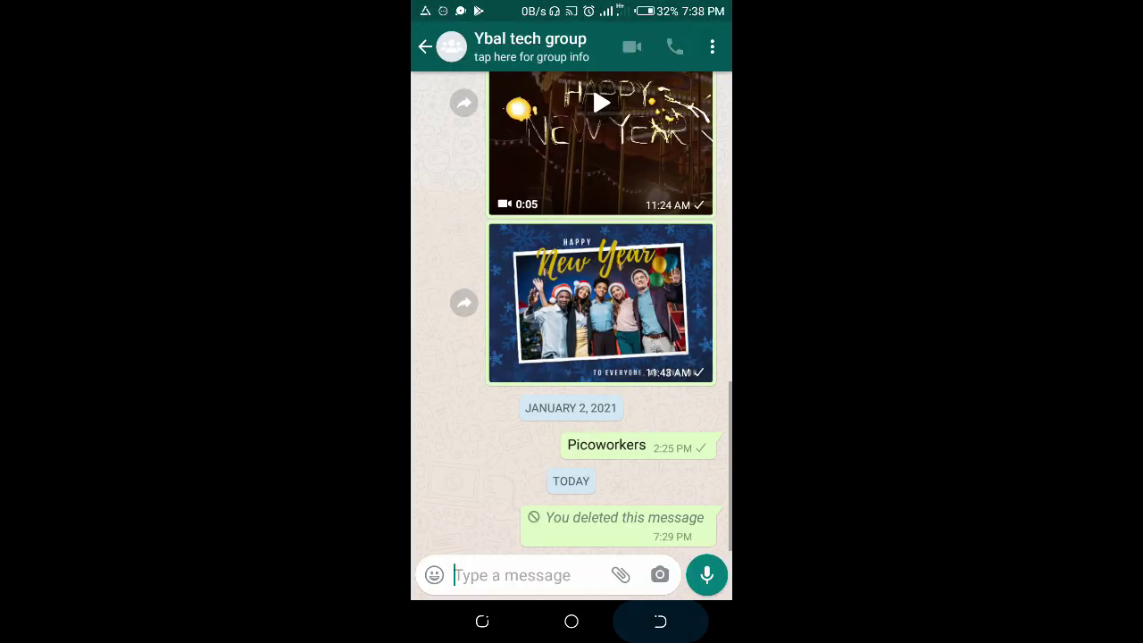
click(661, 621)
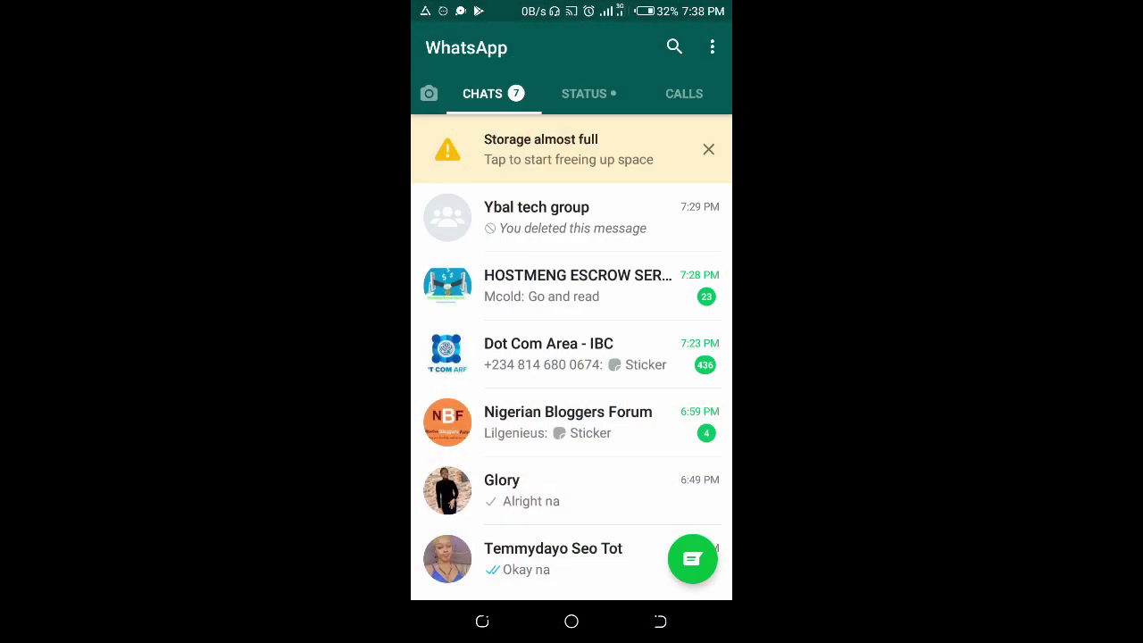
click(536, 217)
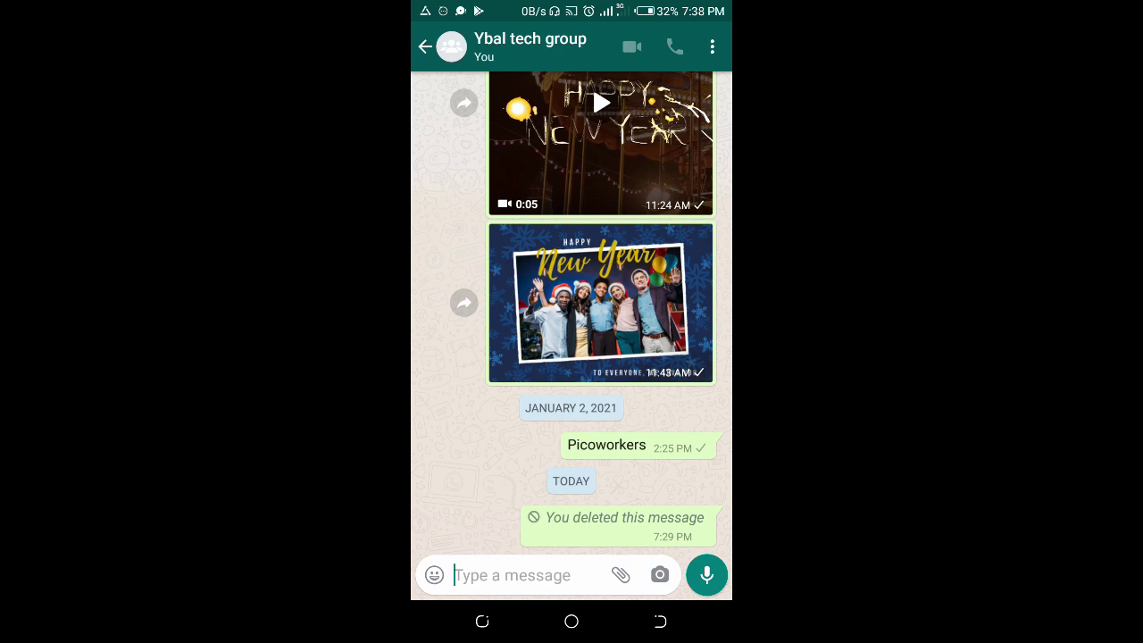
click(531, 45)
Set the Ybal tech group's Send messages permission to Only admins.
scroll(571, 336, down, 5)
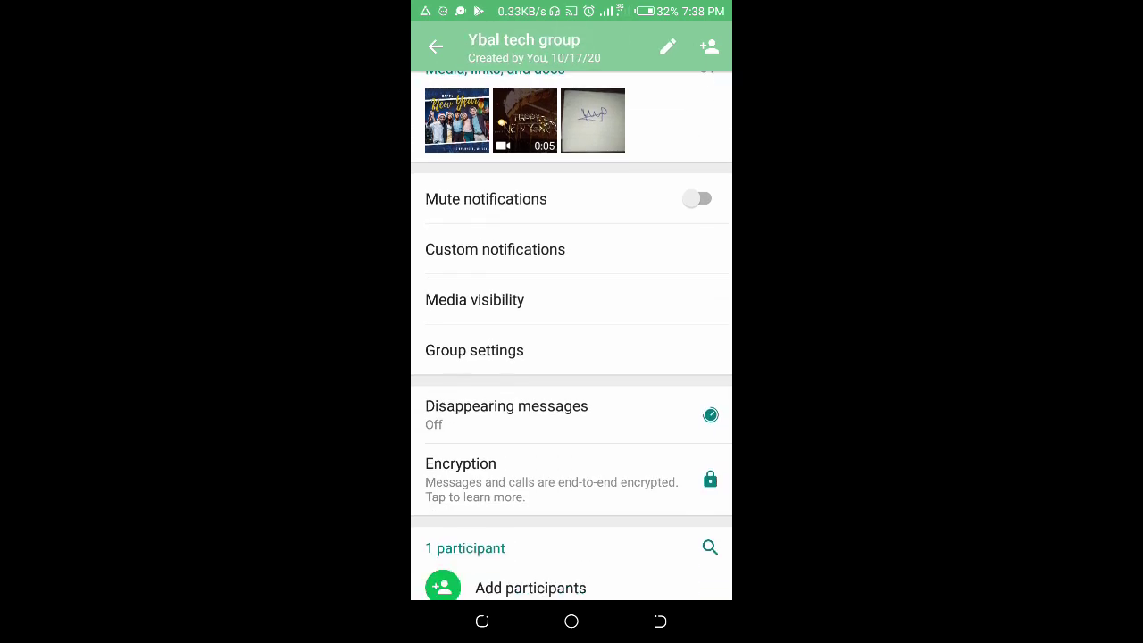
click(474, 306)
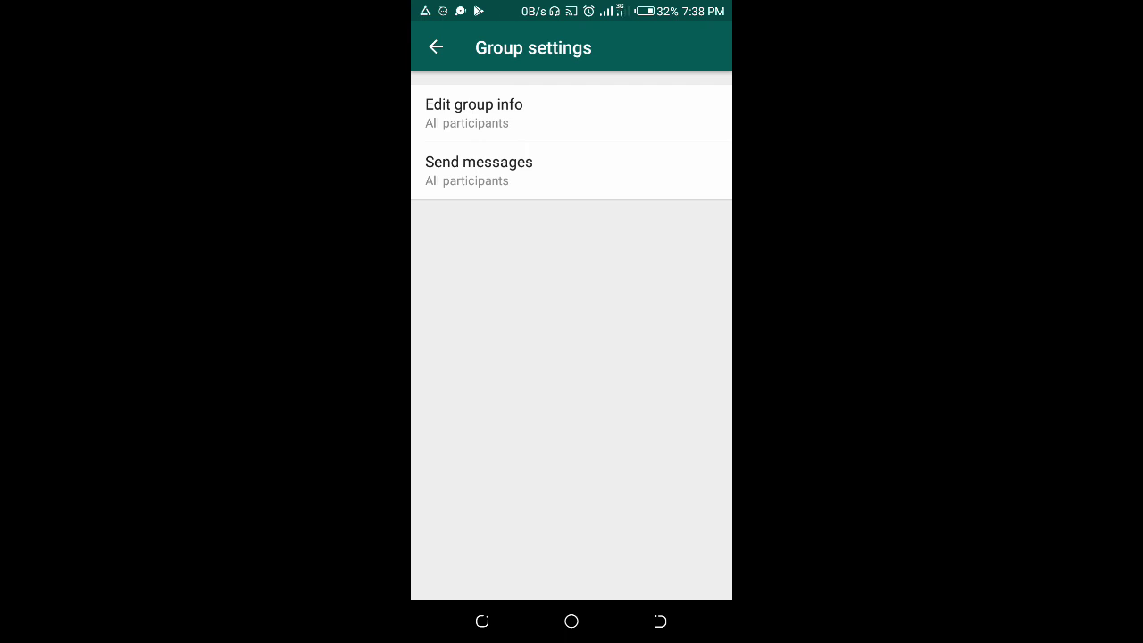
click(536, 170)
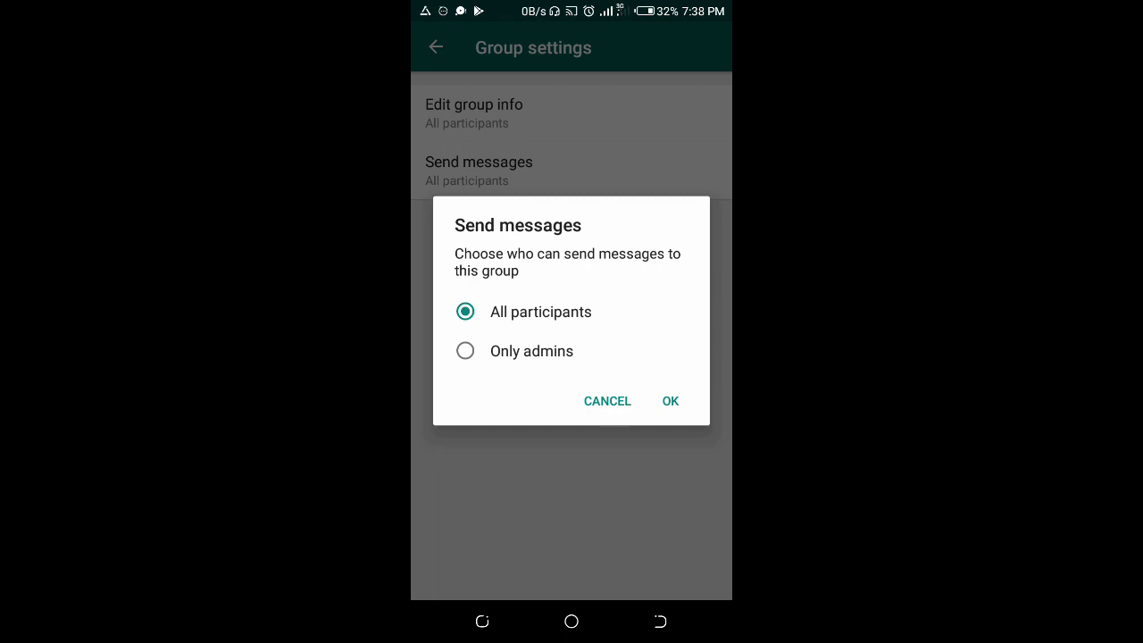
click(465, 351)
click(671, 401)
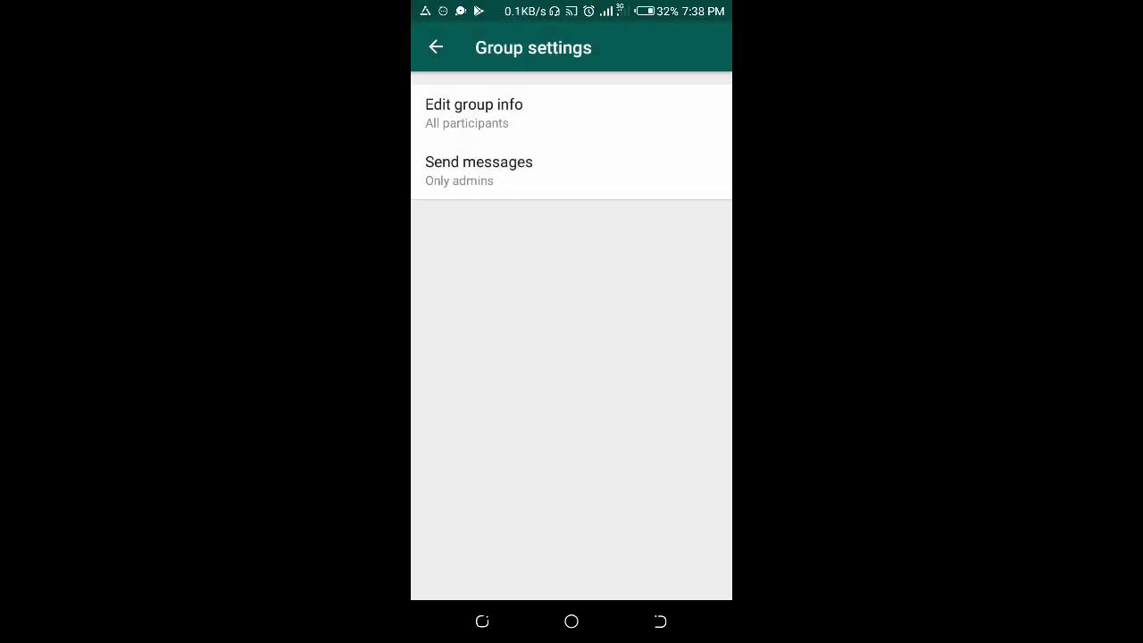
click(661, 621)
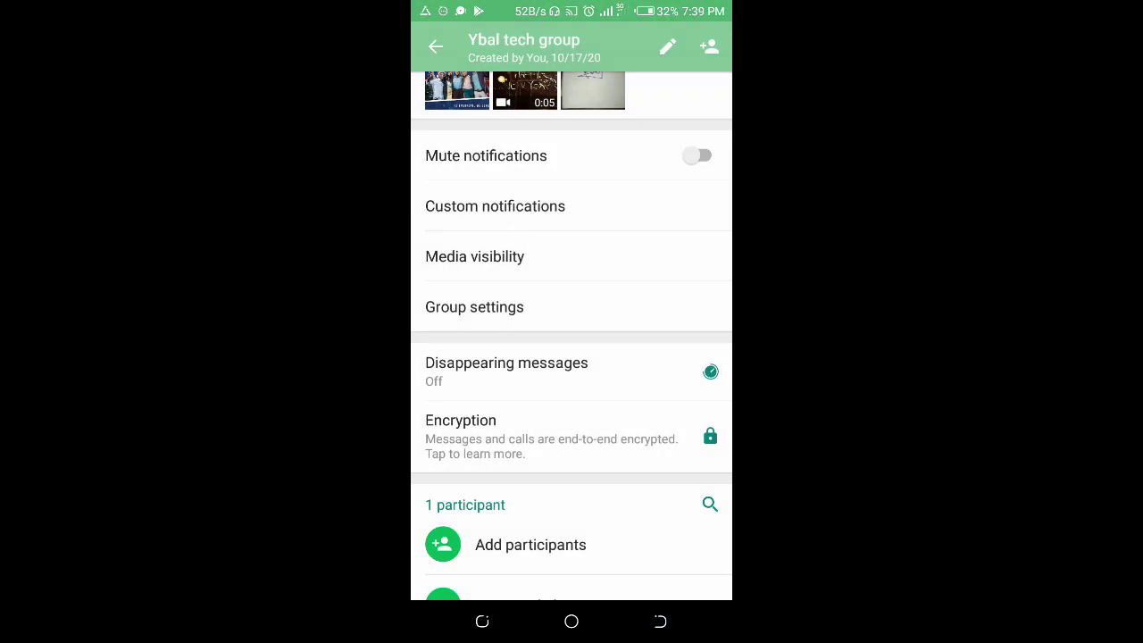
Return to the Ybal tech group chat, then leave WhatsApp for the app drawer.
click(661, 620)
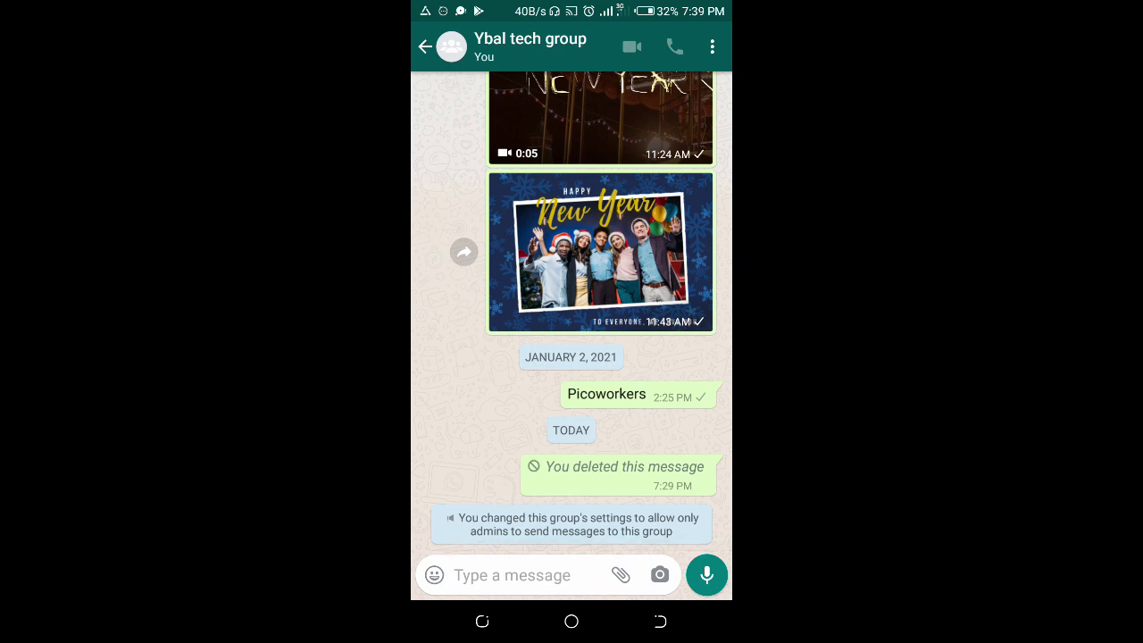
click(572, 621)
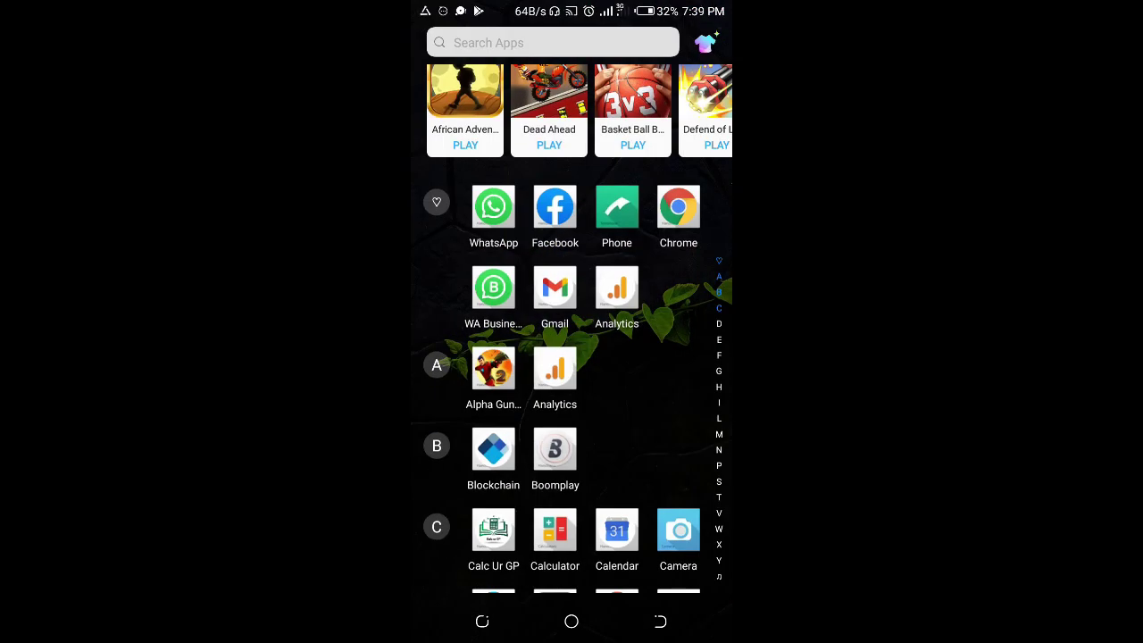
Scroll the app drawer to Signal, launch it, and open the Tech group chat.
scroll(571, 321, down, 8)
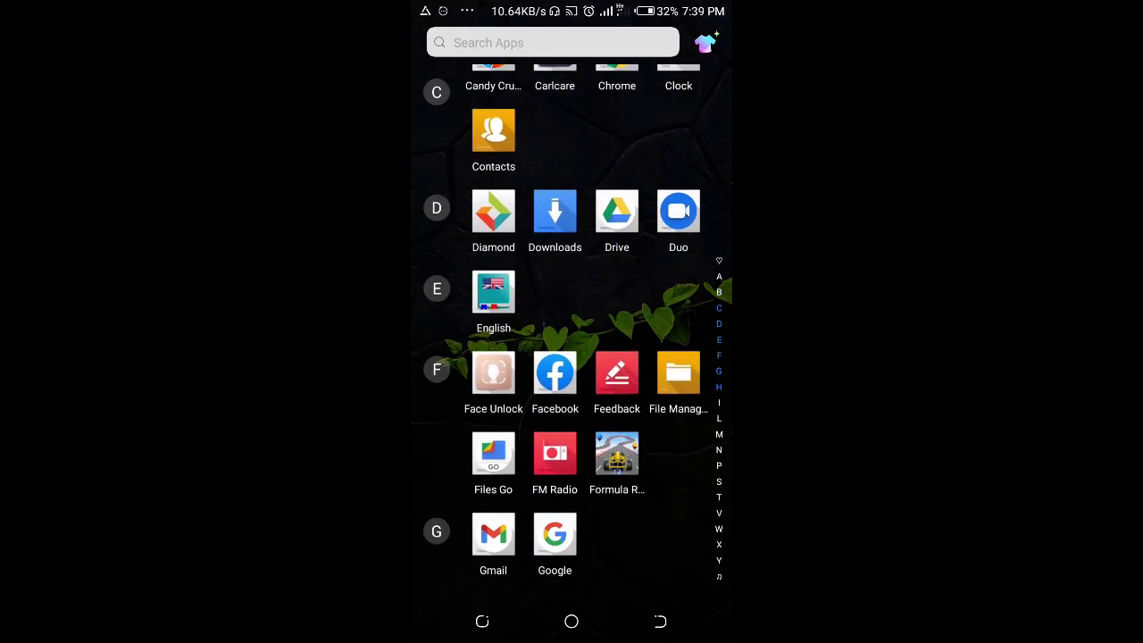
scroll(572, 321, down, 10)
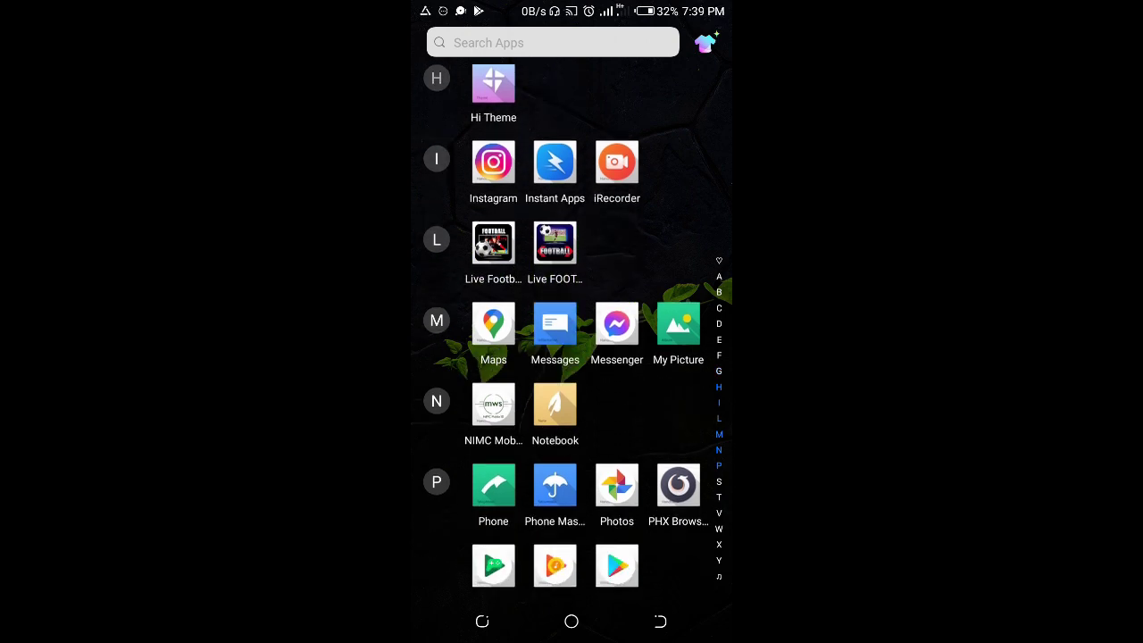
scroll(572, 322, down, 5)
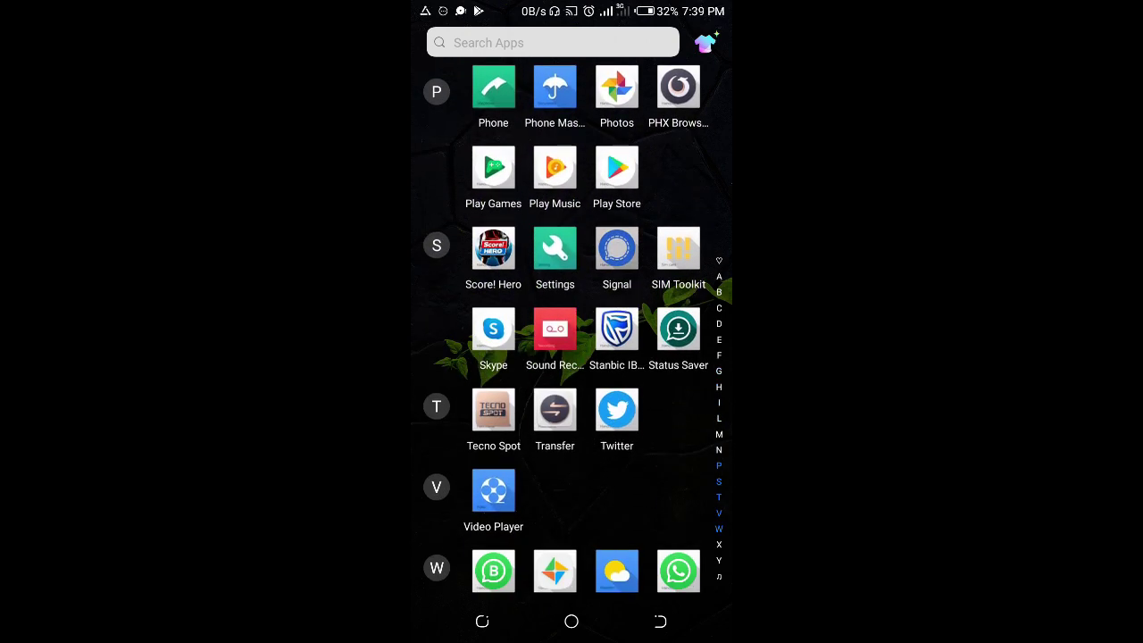
click(616, 250)
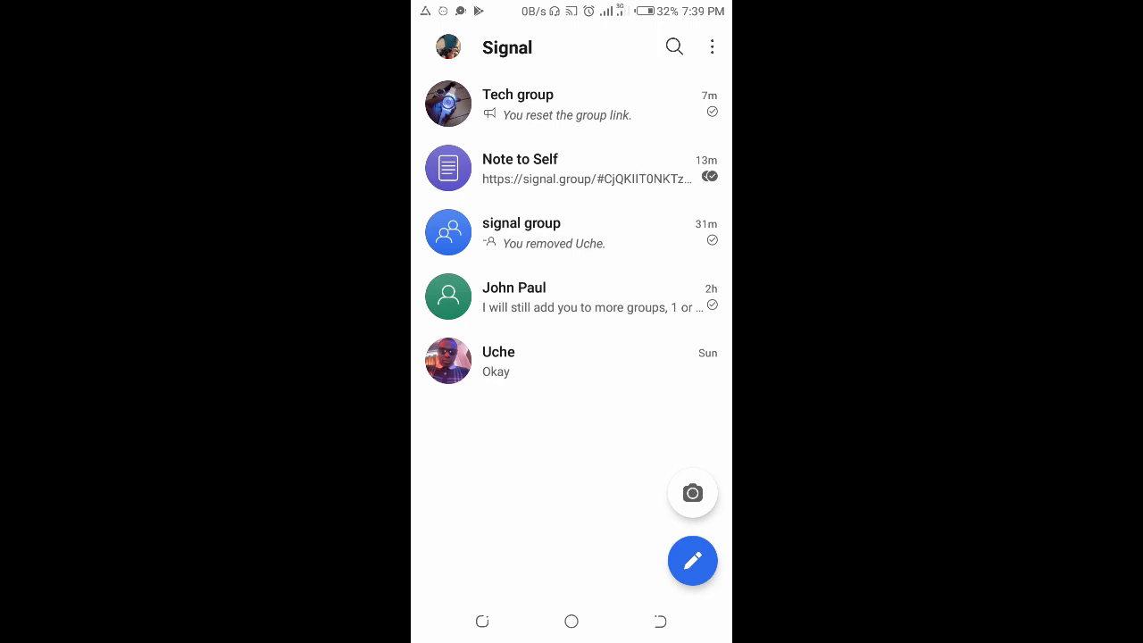
click(554, 104)
Go to the Tech group's settings in Signal and its shareable group link page.
click(712, 46)
click(616, 46)
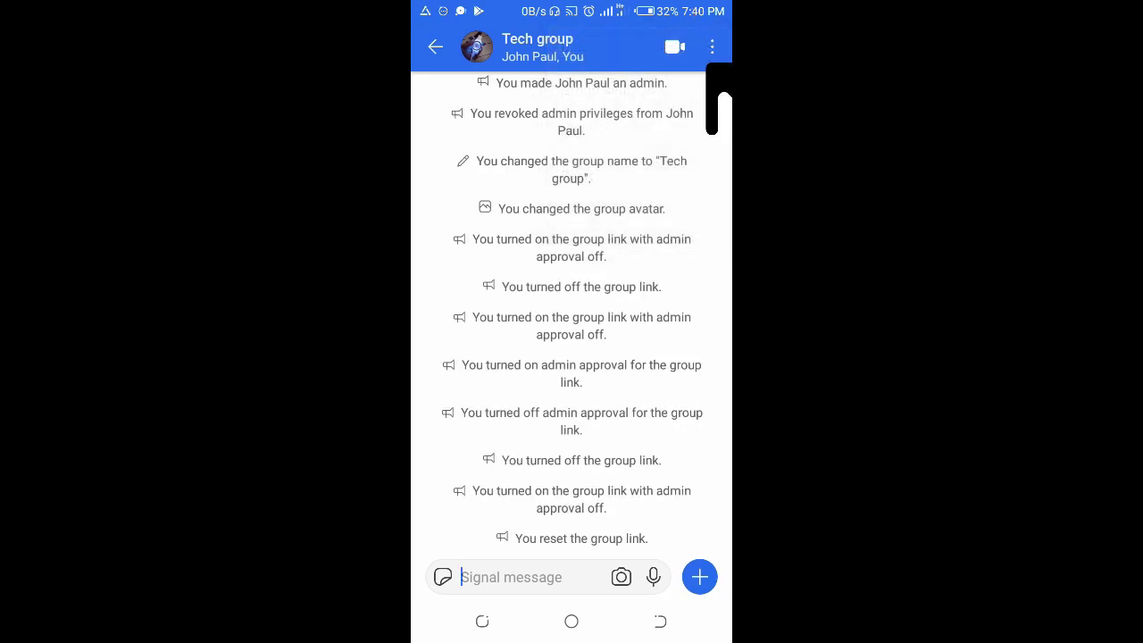
click(712, 46)
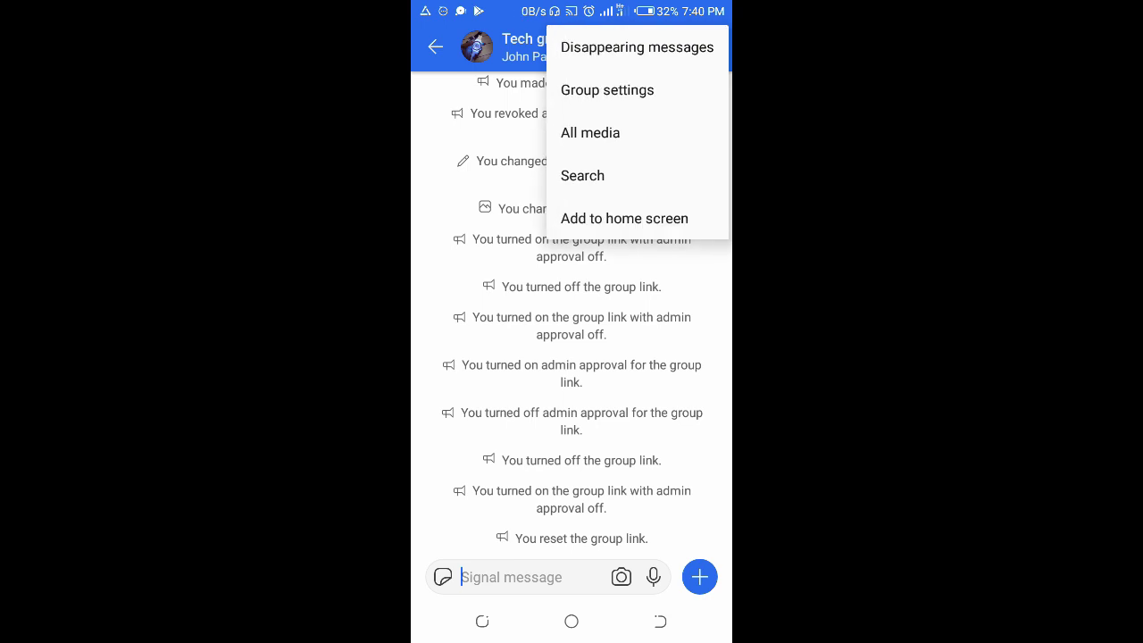
click(607, 89)
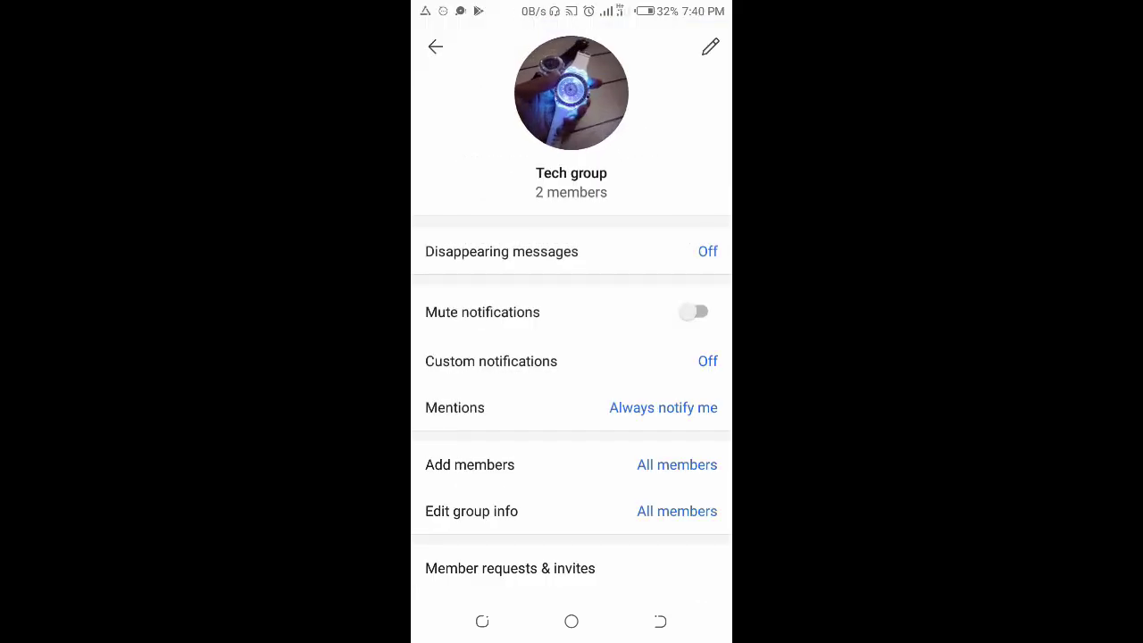
scroll(572, 358, down, 2)
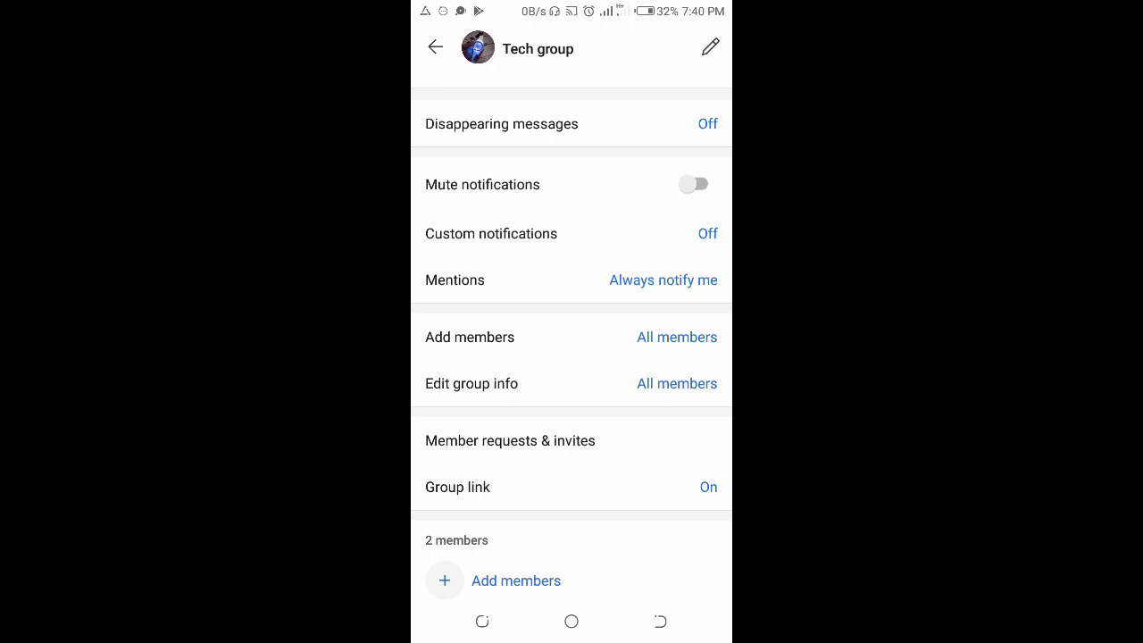
click(705, 487)
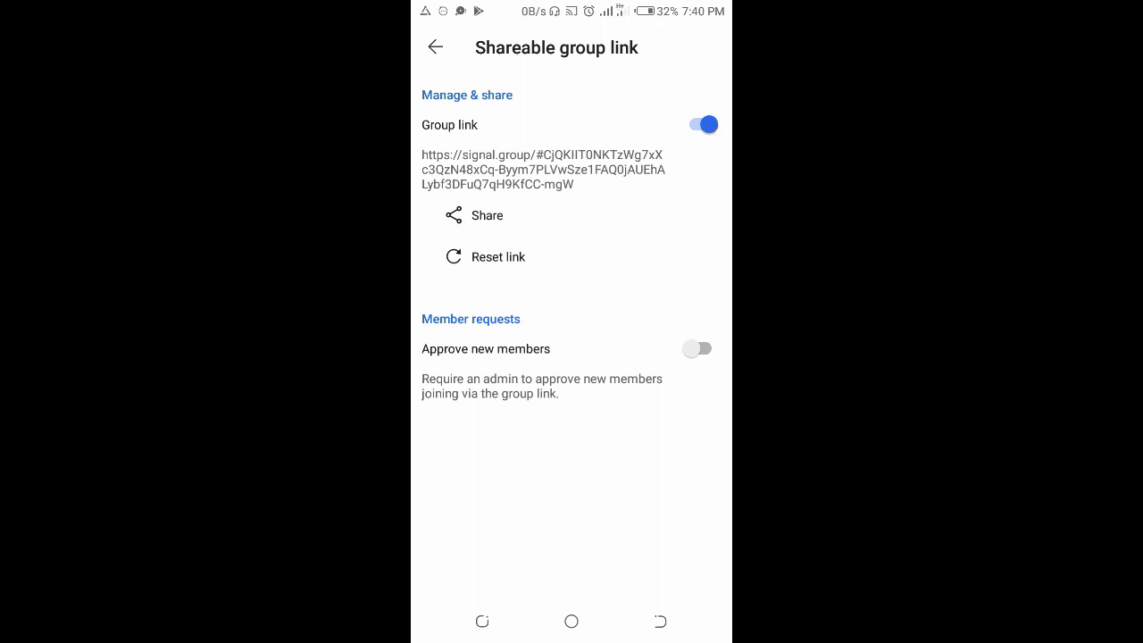
Show the sharing options for the Tech group's link.
click(487, 216)
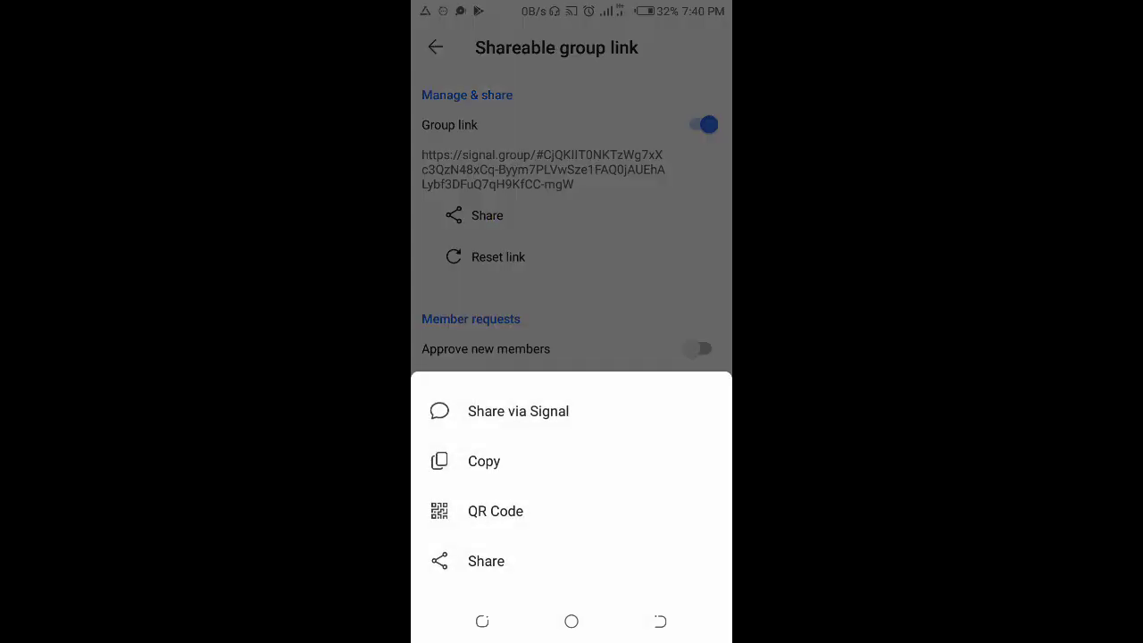
Share the Tech group link to WhatsApp through the Android share sheet.
click(486, 561)
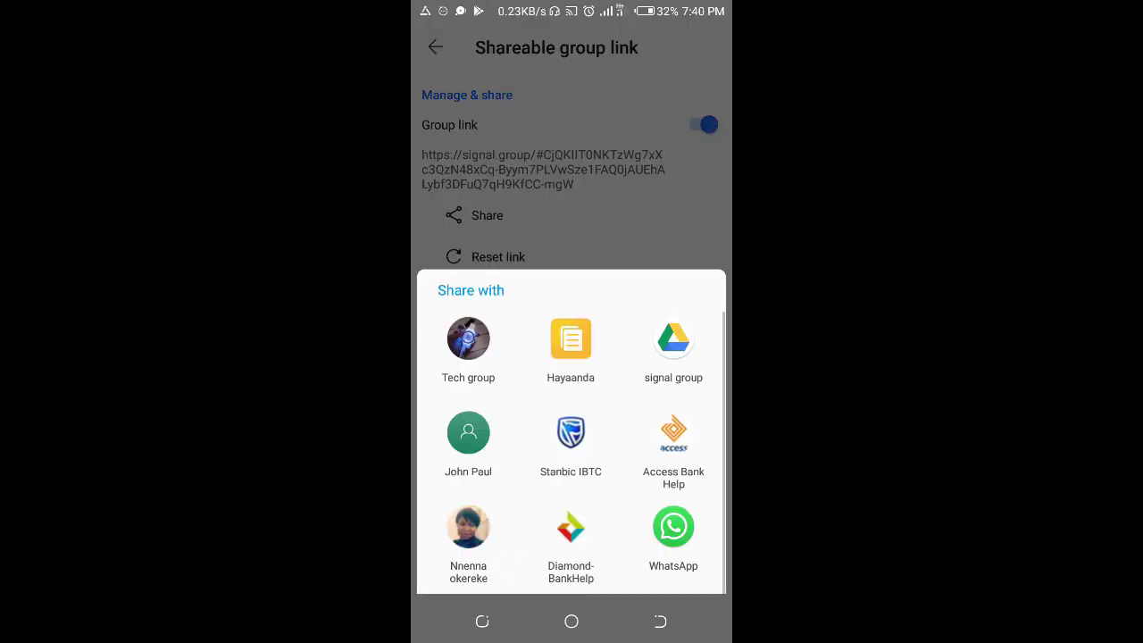
scroll(571, 429, down, 3)
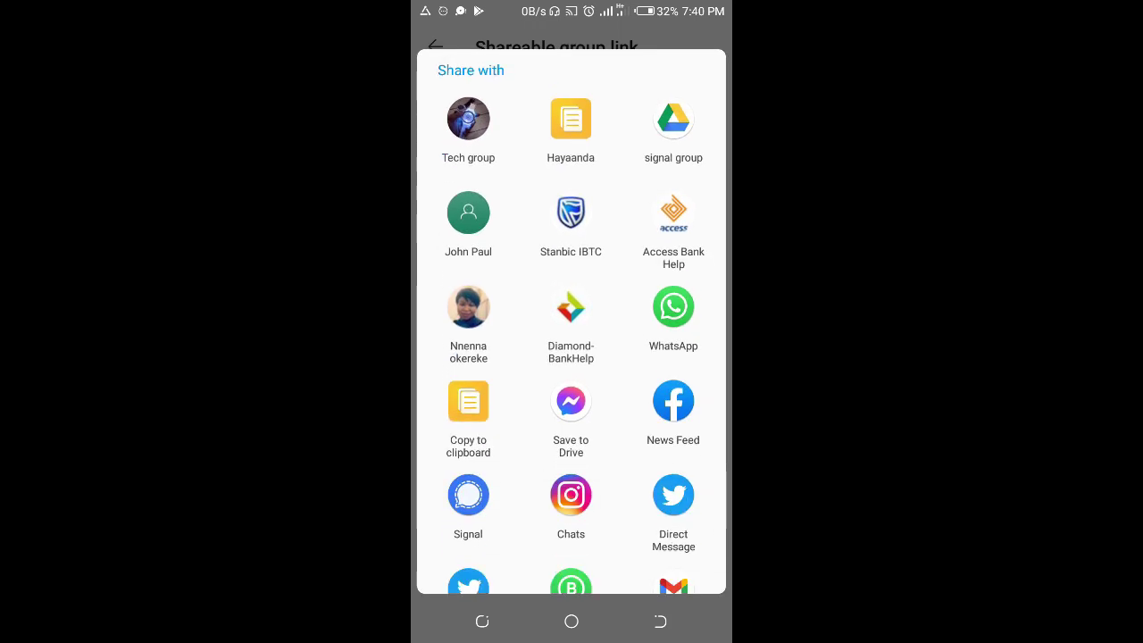
click(674, 307)
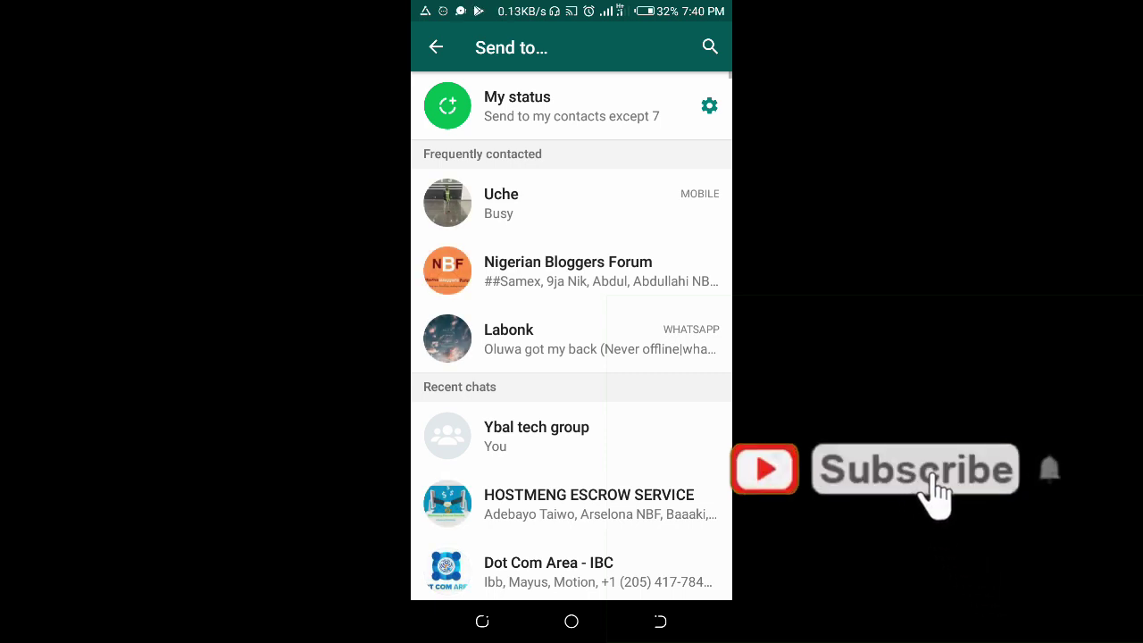
scroll(572, 336, down, 3)
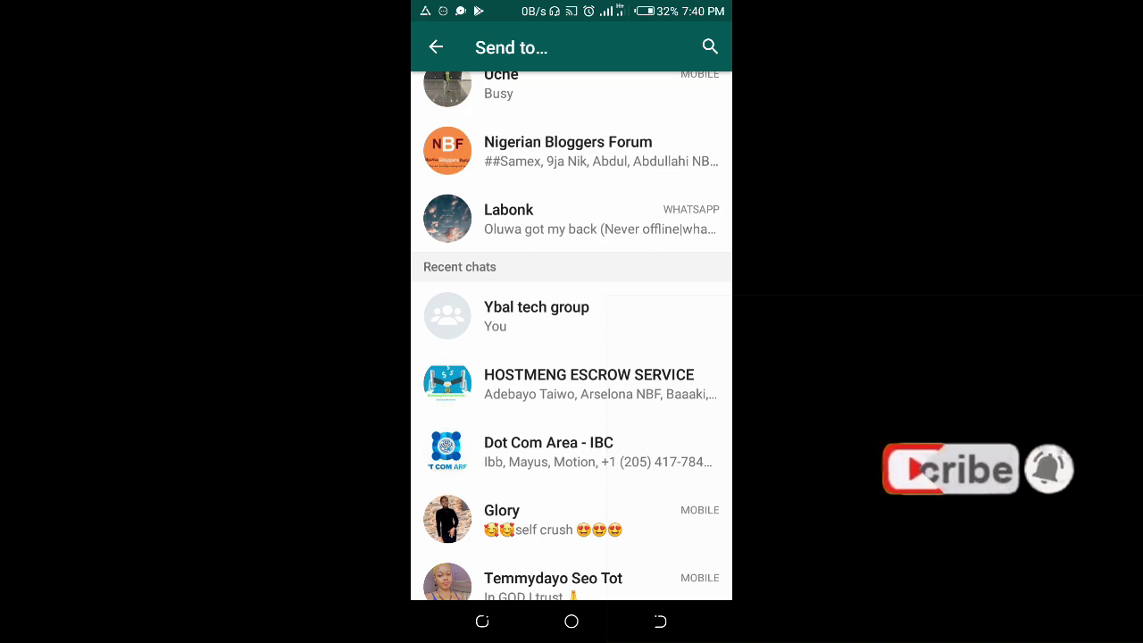
Pick Ybal tech group as the recipient and send it the Signal group link.
click(536, 316)
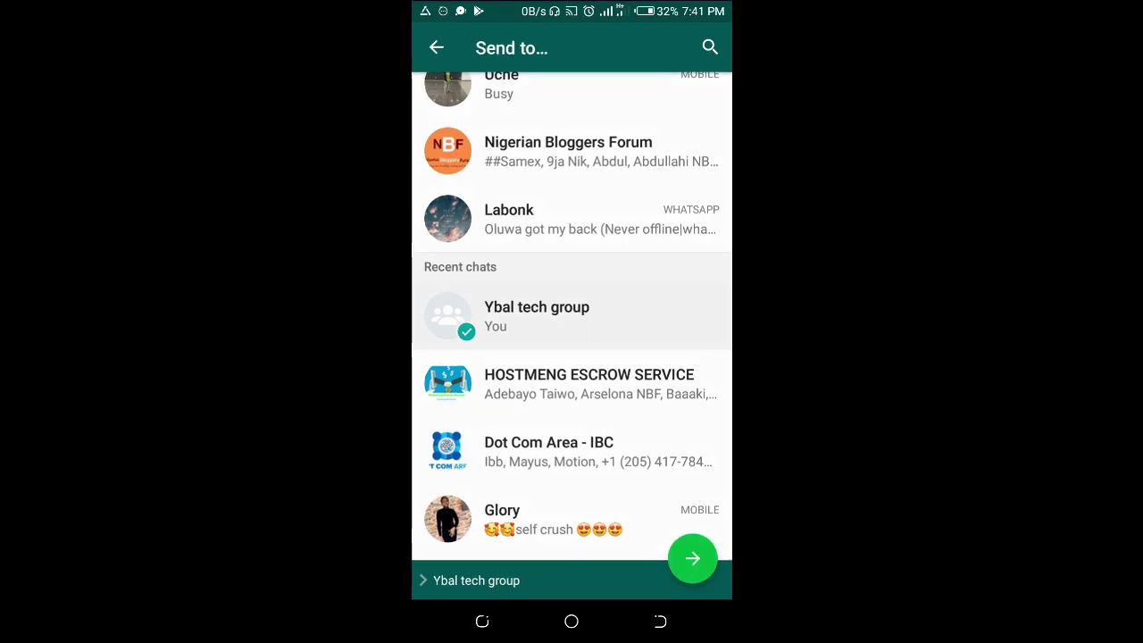
click(693, 558)
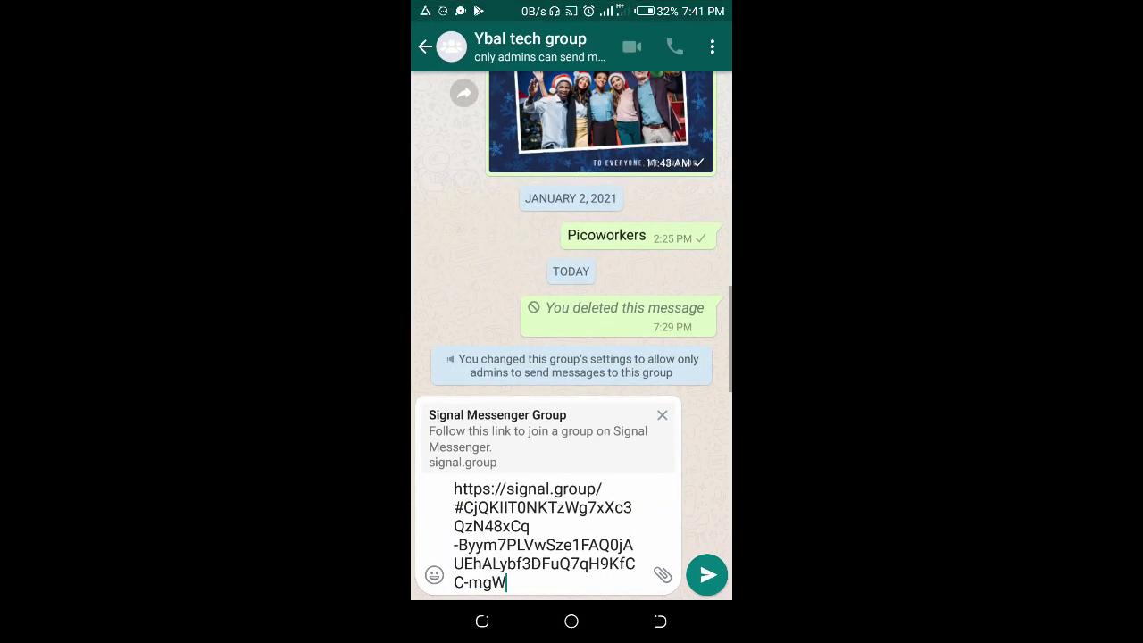
click(707, 574)
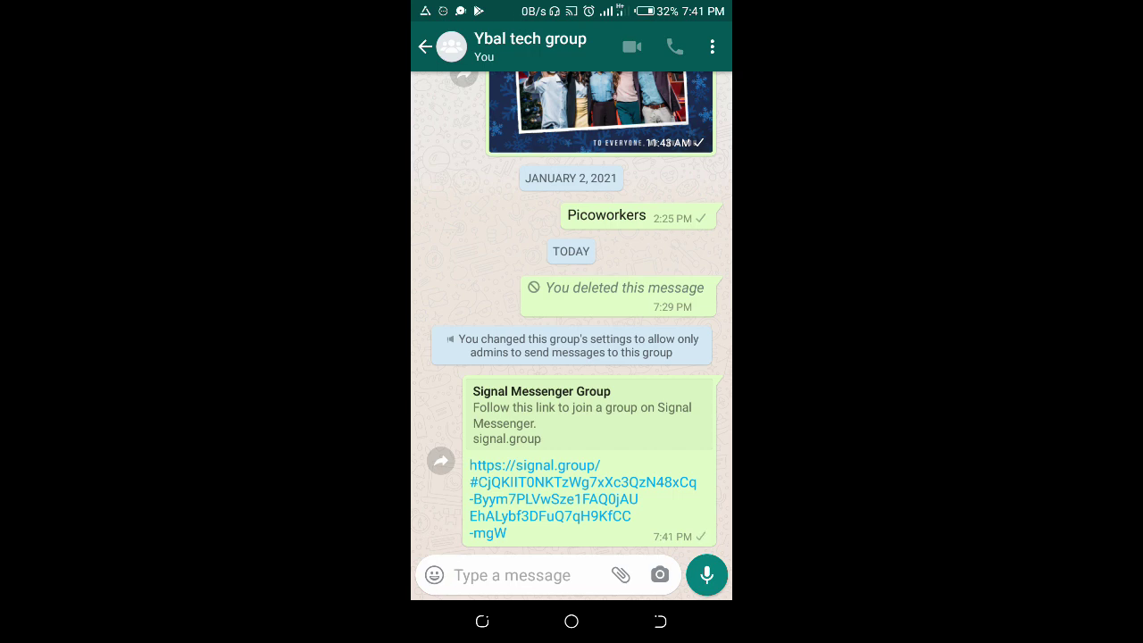
Post the caption 'This group will be moved to signal app. Click on the link above to join.'.
click(512, 575)
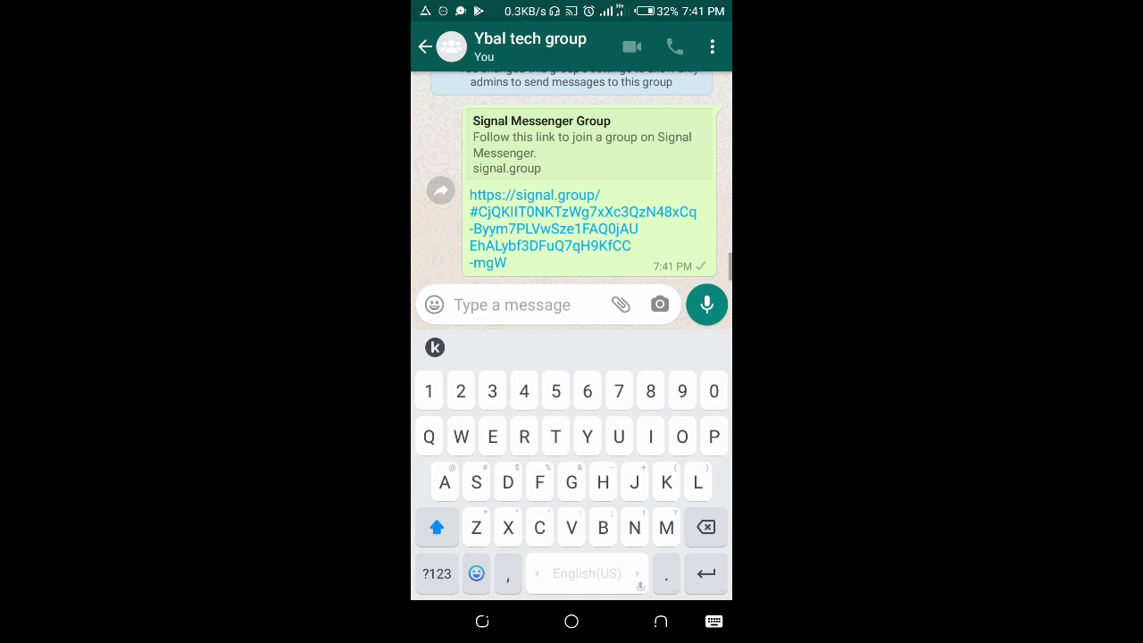
text(This grou)
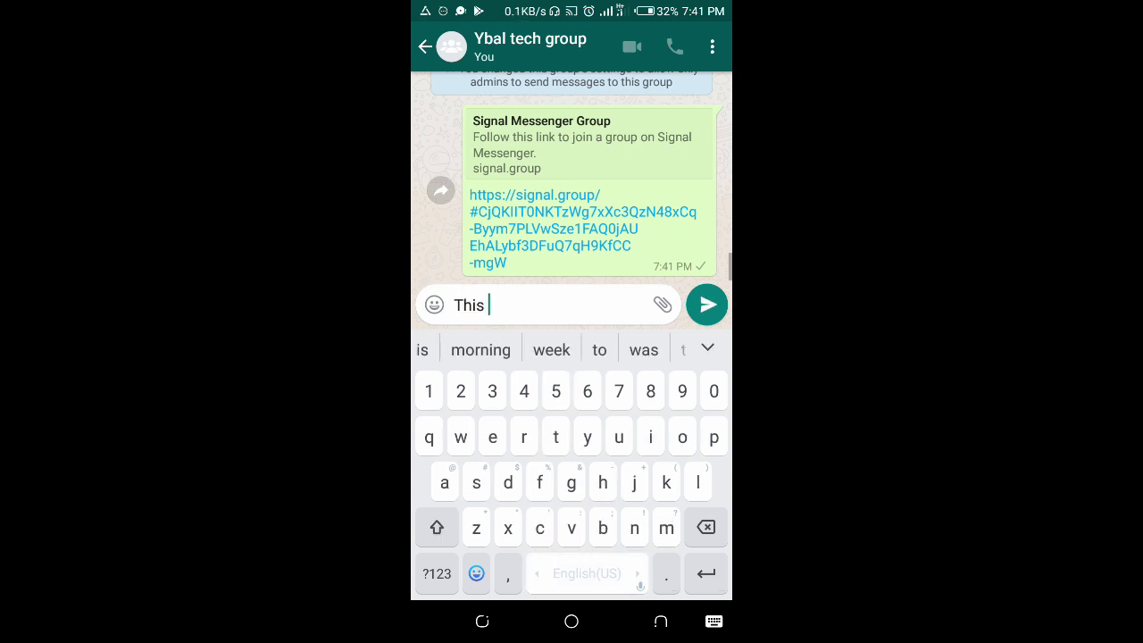
text(p w)
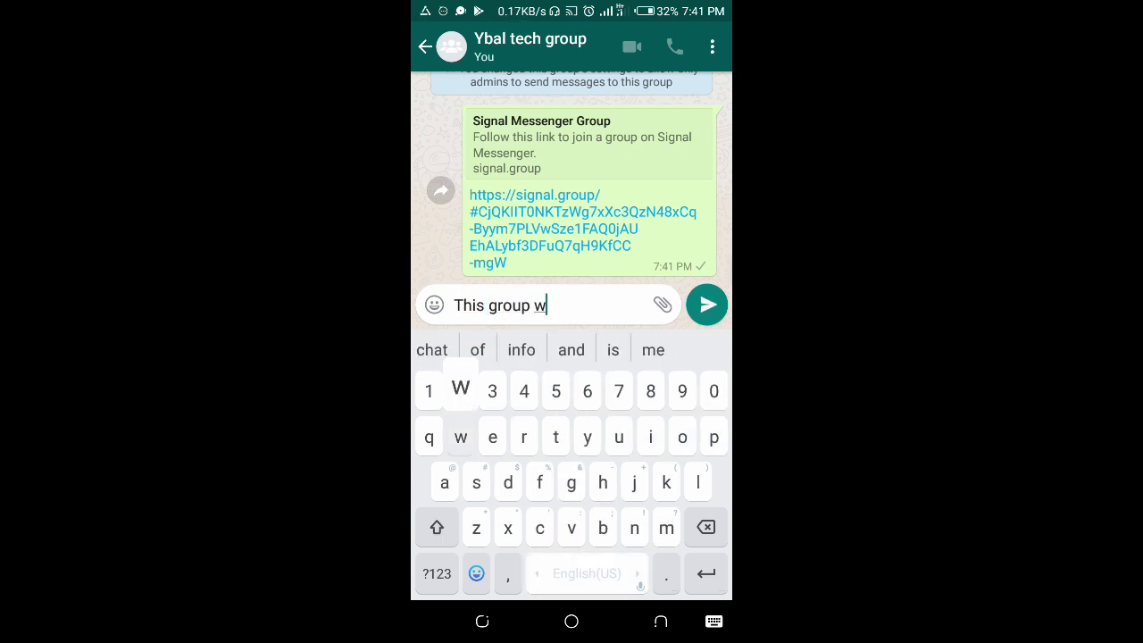
text(ill be moves)
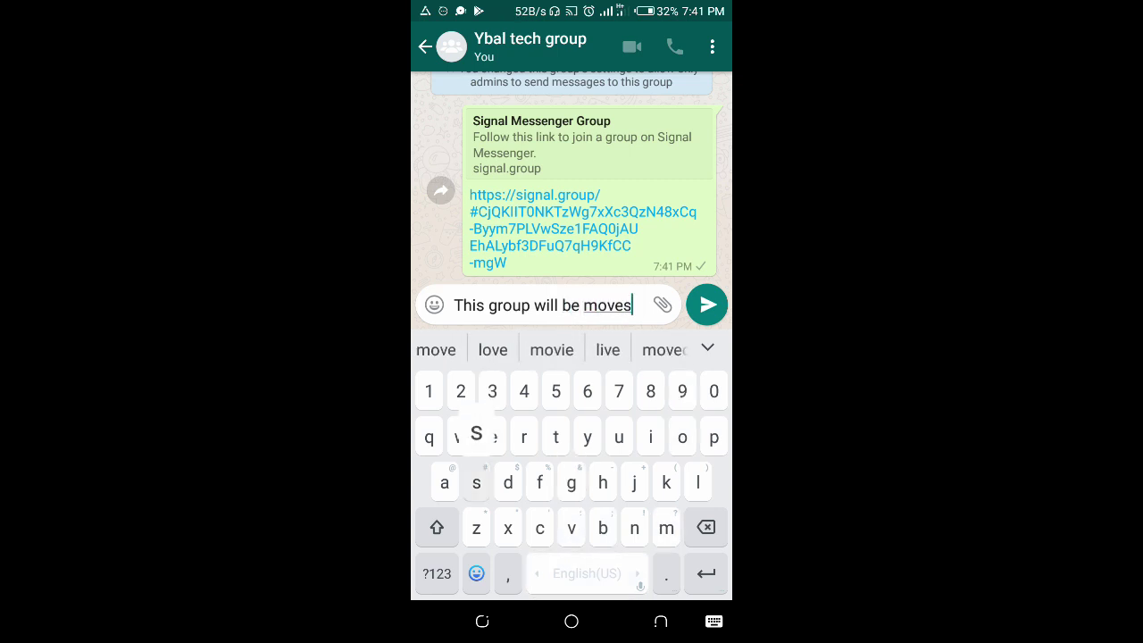
text(d)
key(BackSpace)
key(BackSpace)
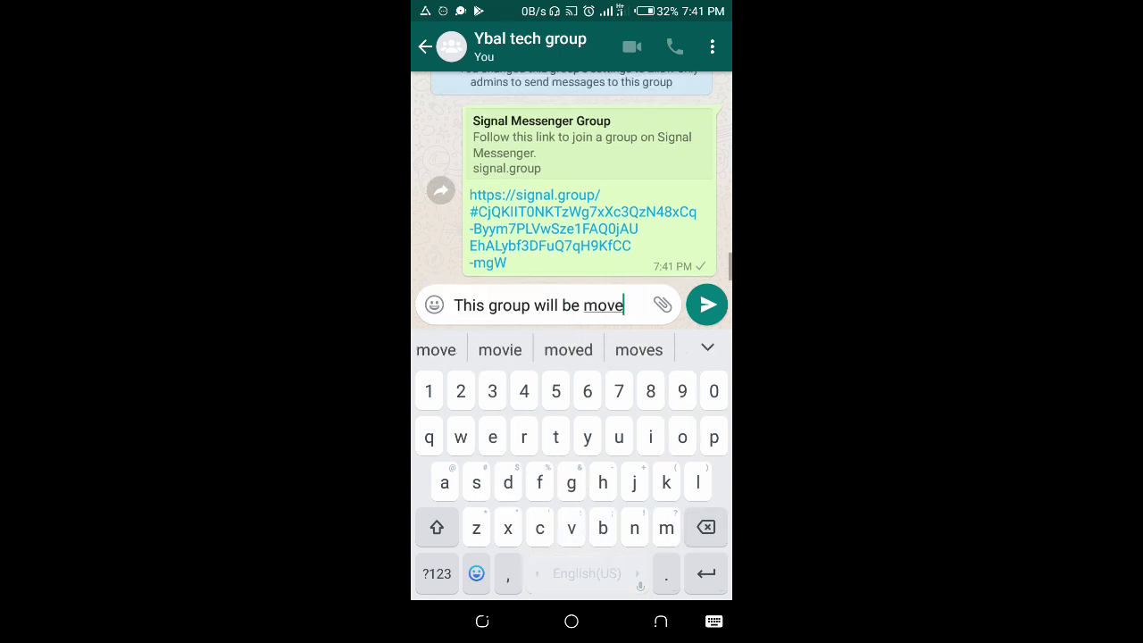
text(t)
key(BackSpace)
text(d to sign)
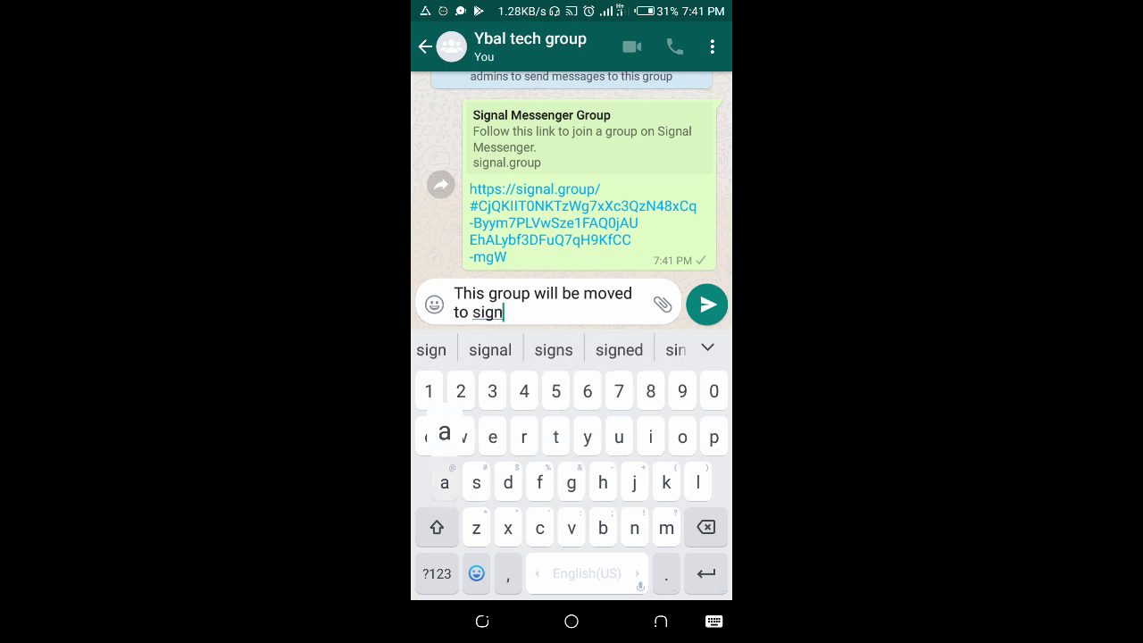
text(al app)
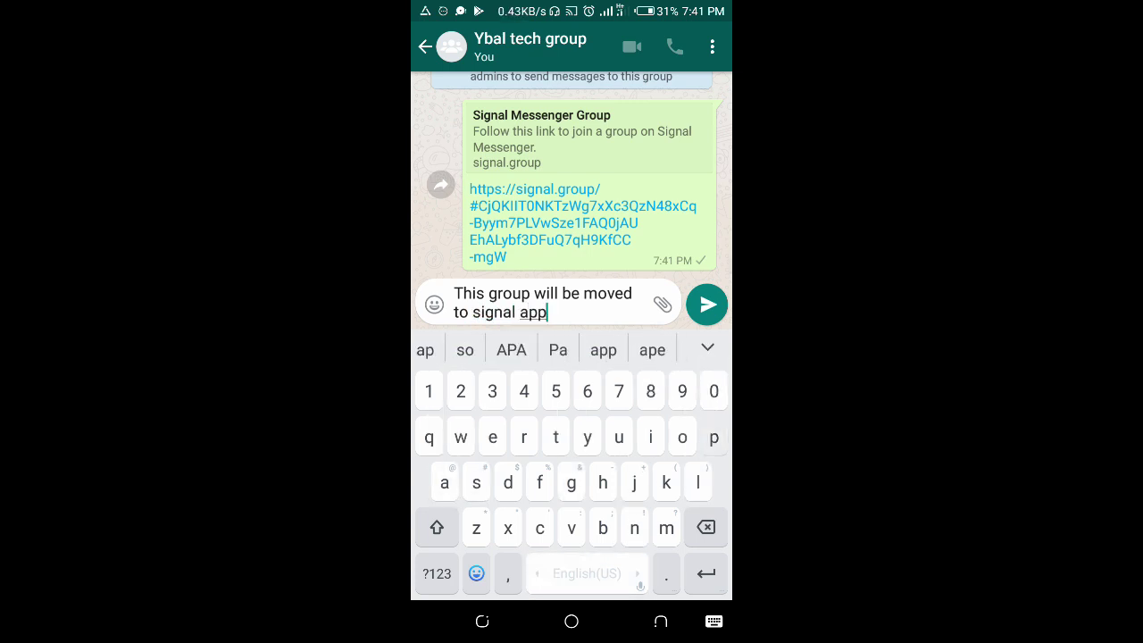
text(. )
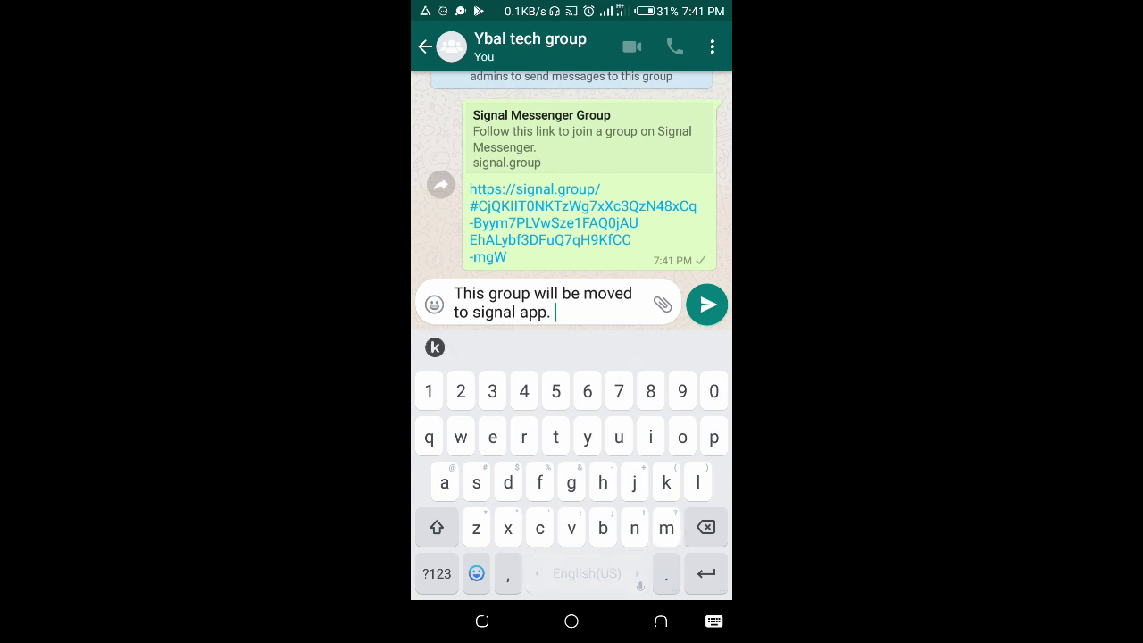
text(Clicl)
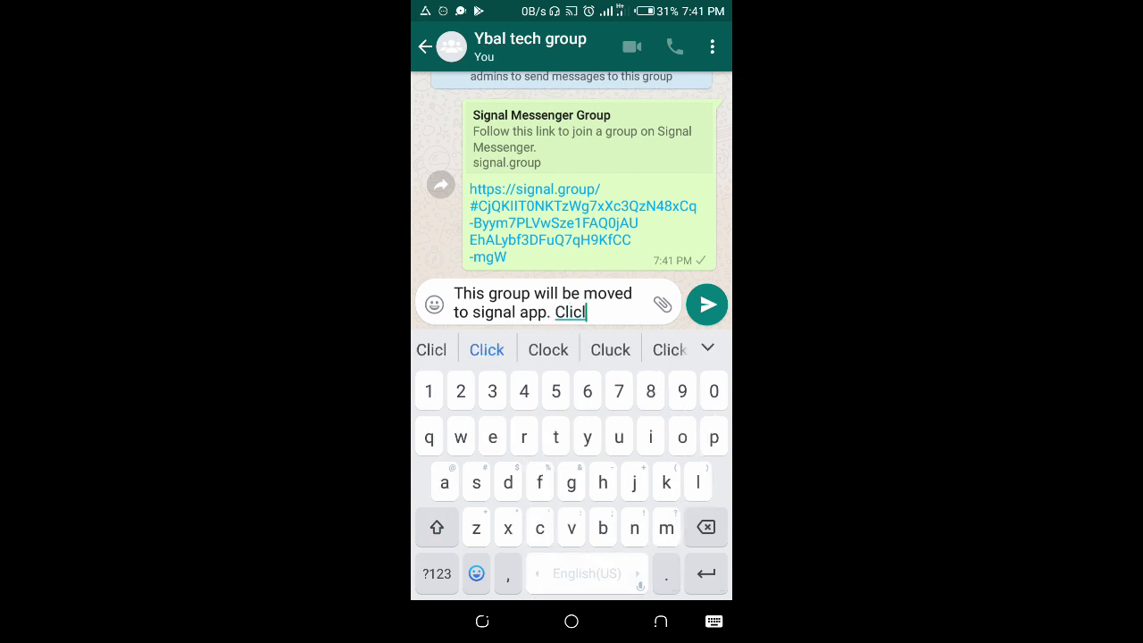
key(BackSpace)
text(k )
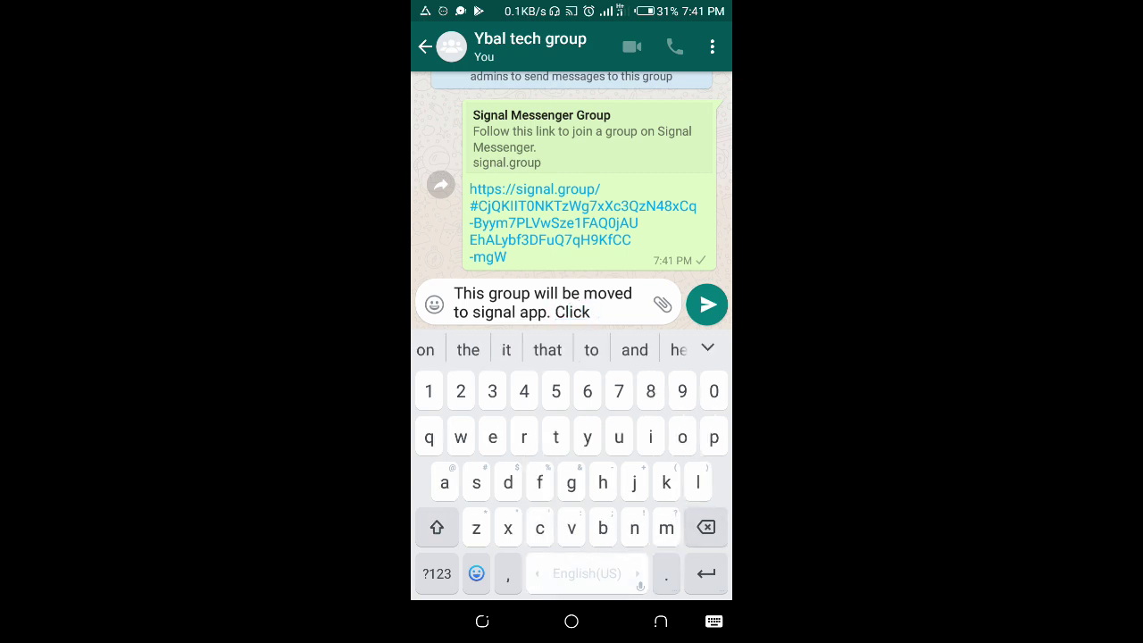
text(on )
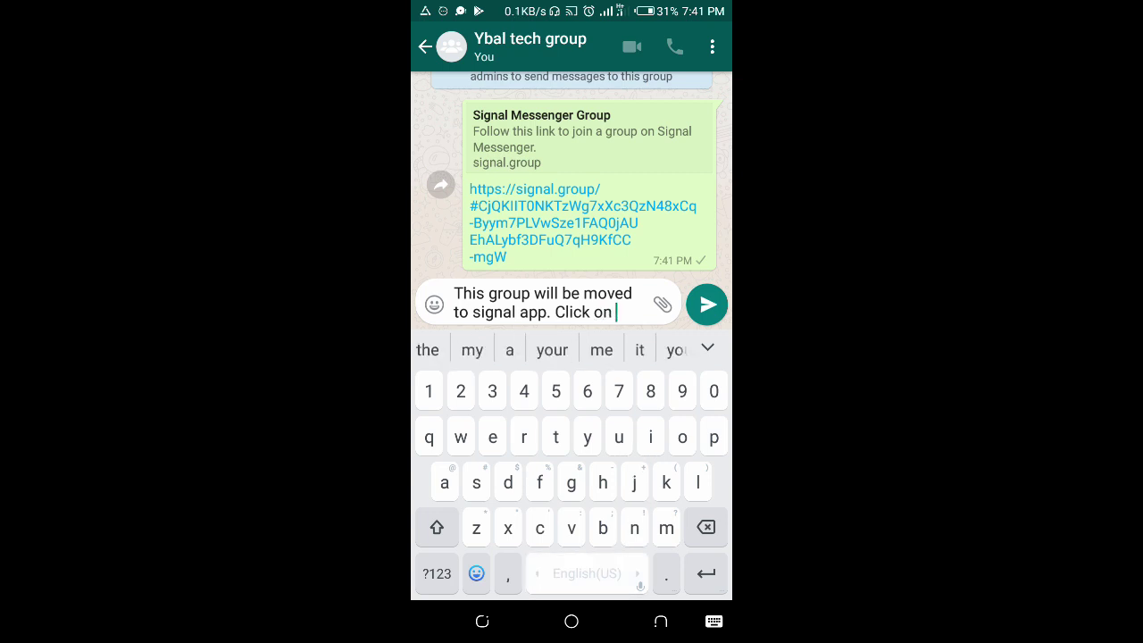
text(the link )
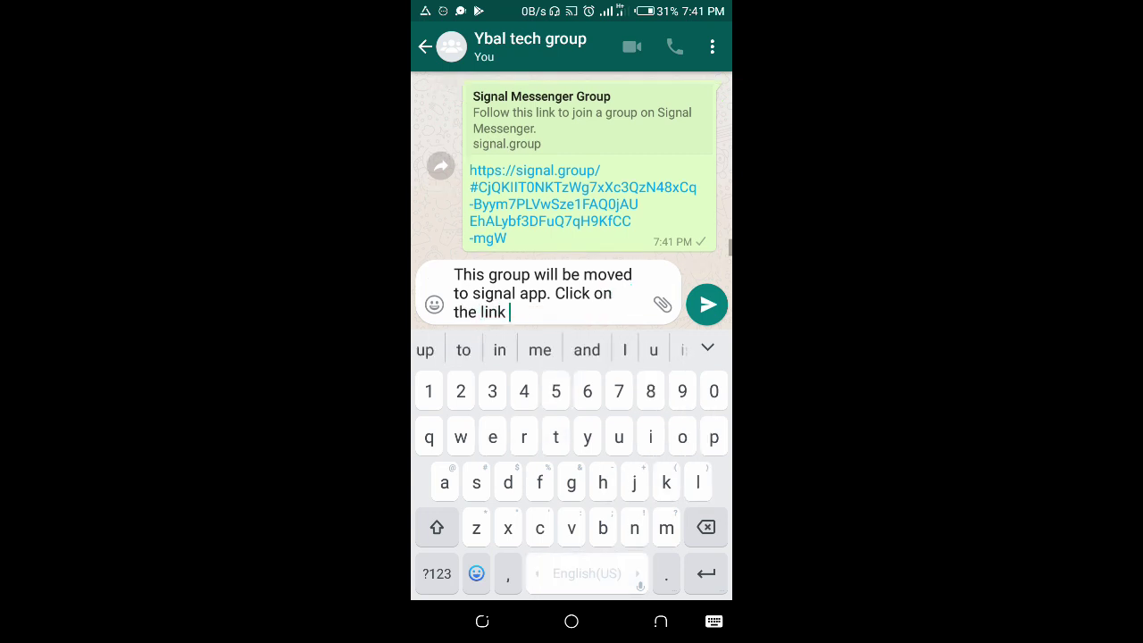
text(above to joi)
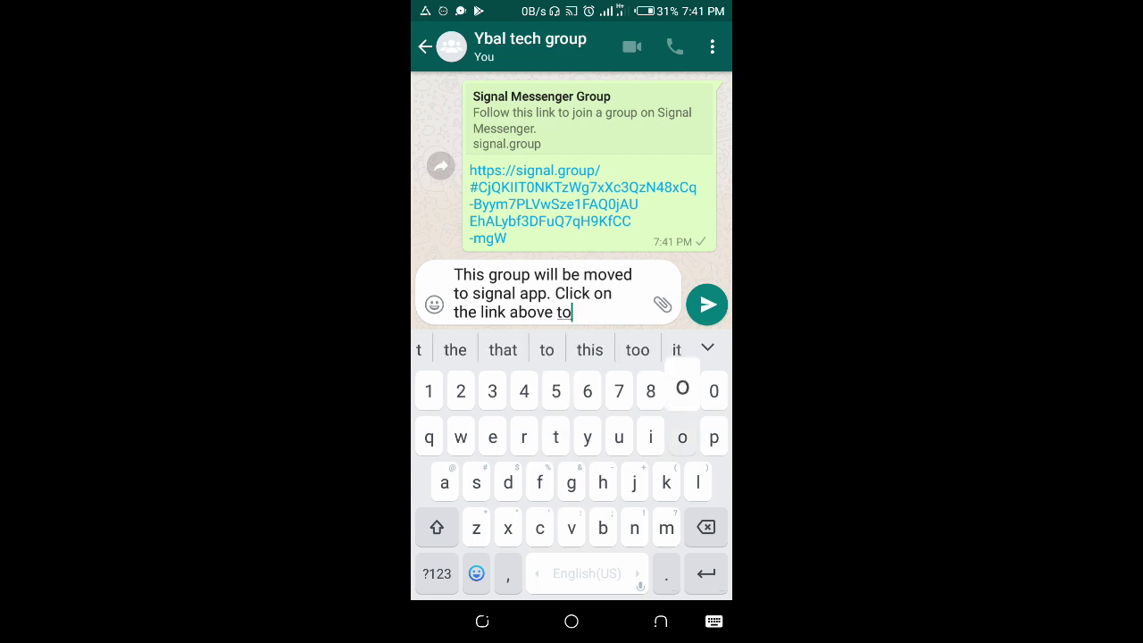
key(space)
key(BackSpace)
key(BackSpace)
key(BackSpace)
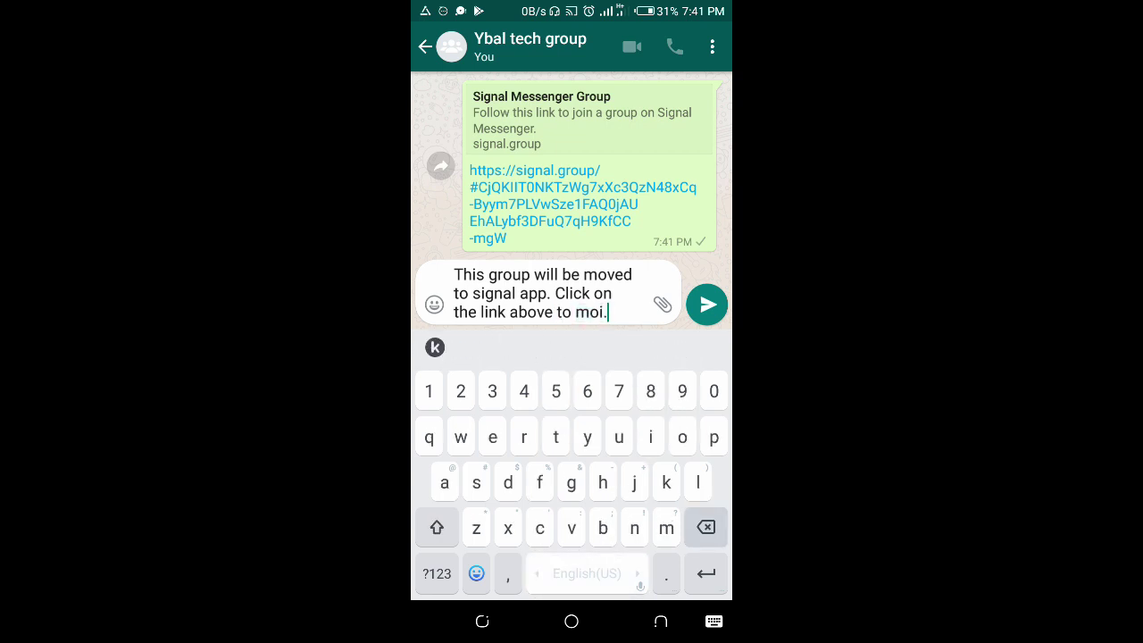
text(joi)
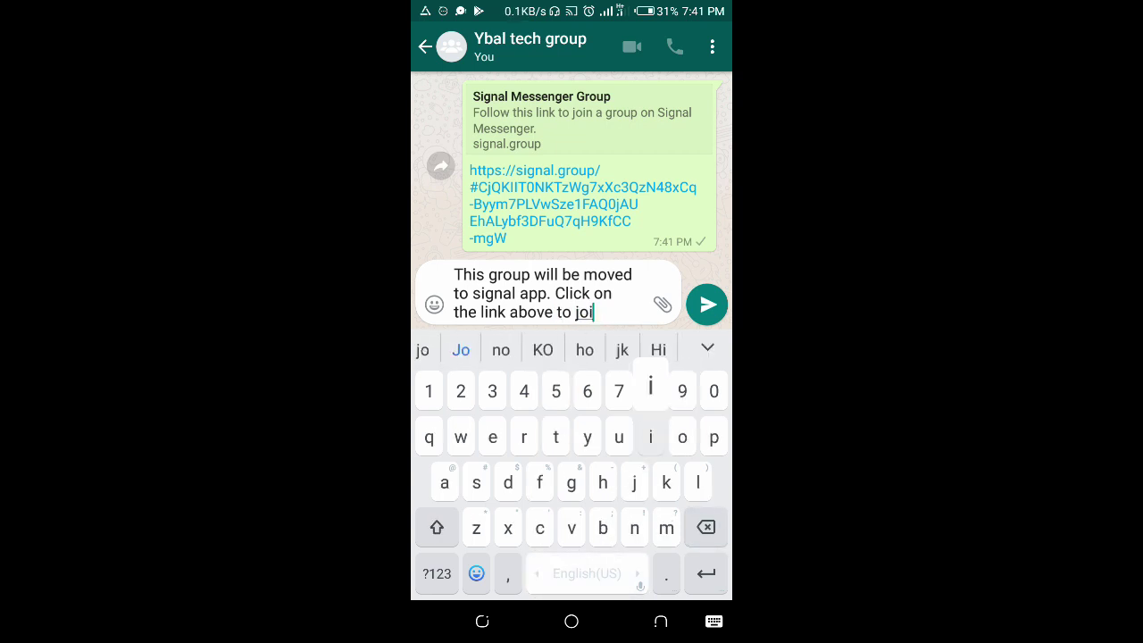
text(n.)
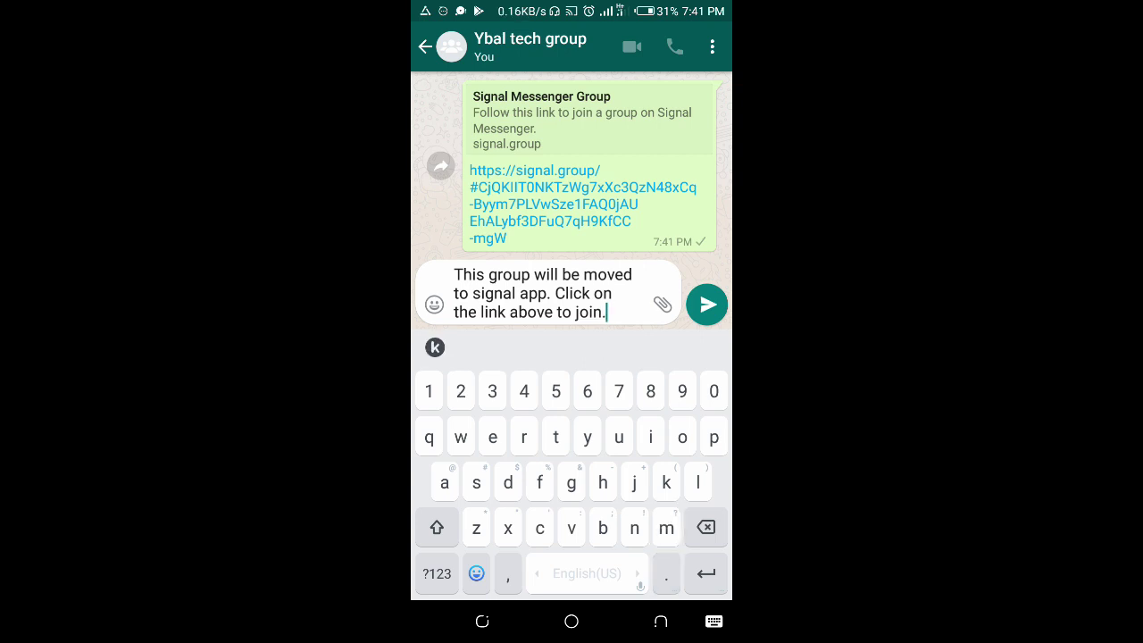
click(707, 304)
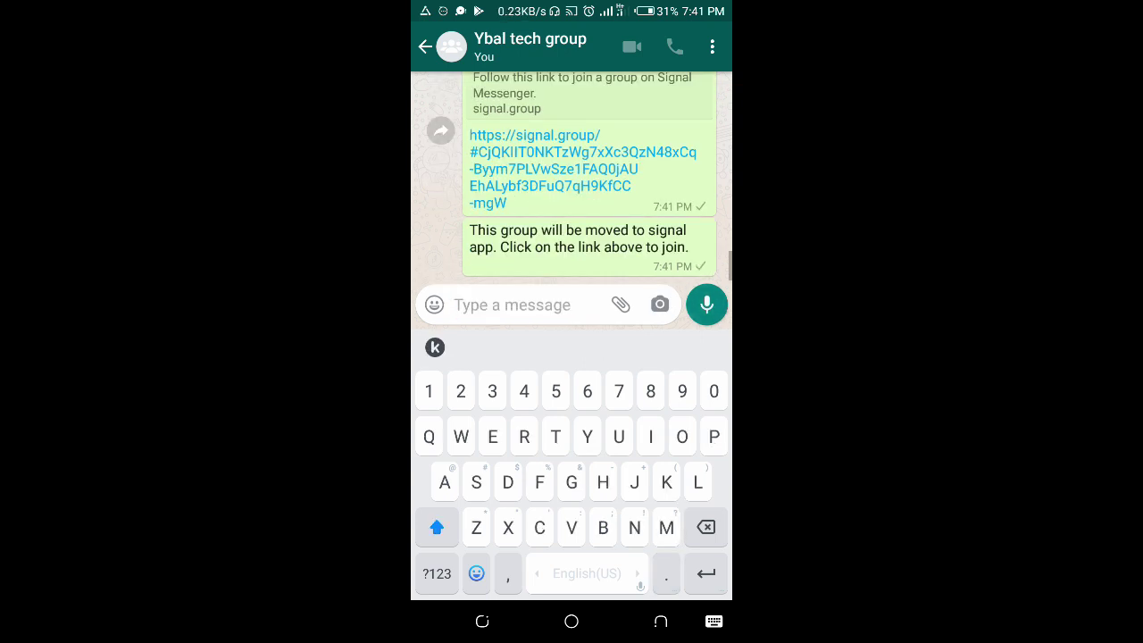
Hide the keyboard and tap the signal.group invite link in the chat.
key(Escape)
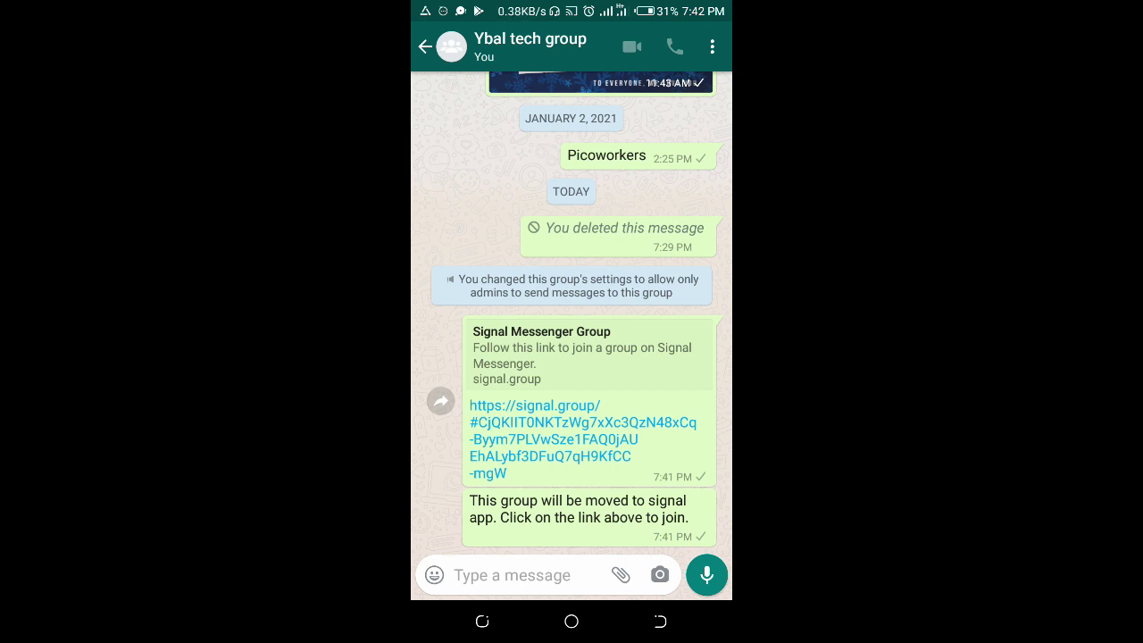
click(536, 438)
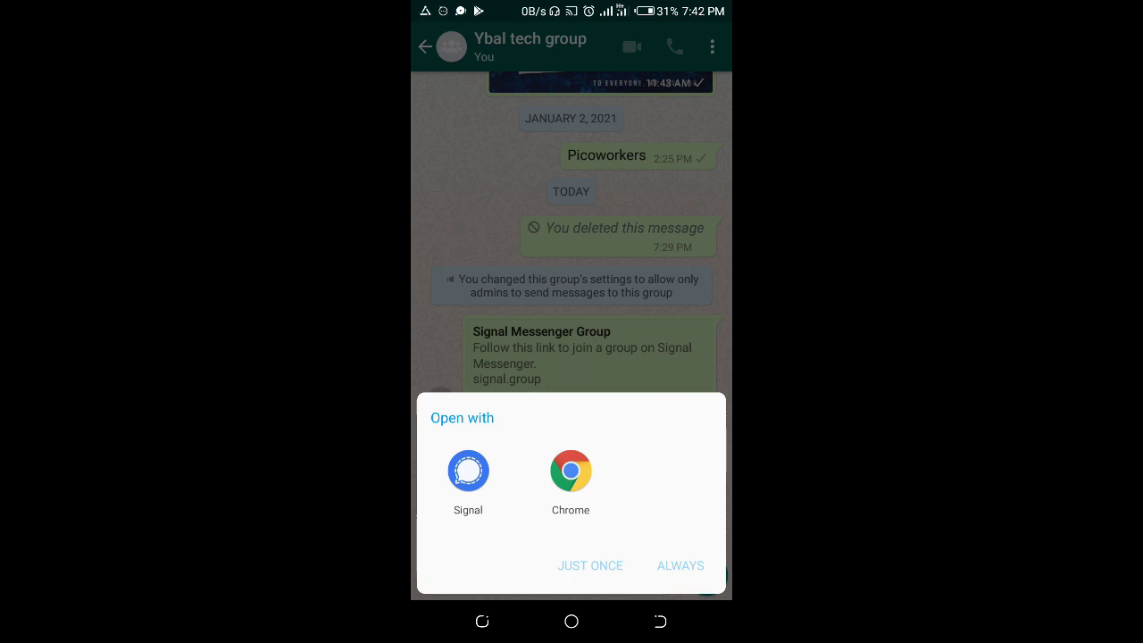
Choose Signal, just once, to open the invite link to the Tech group.
click(468, 482)
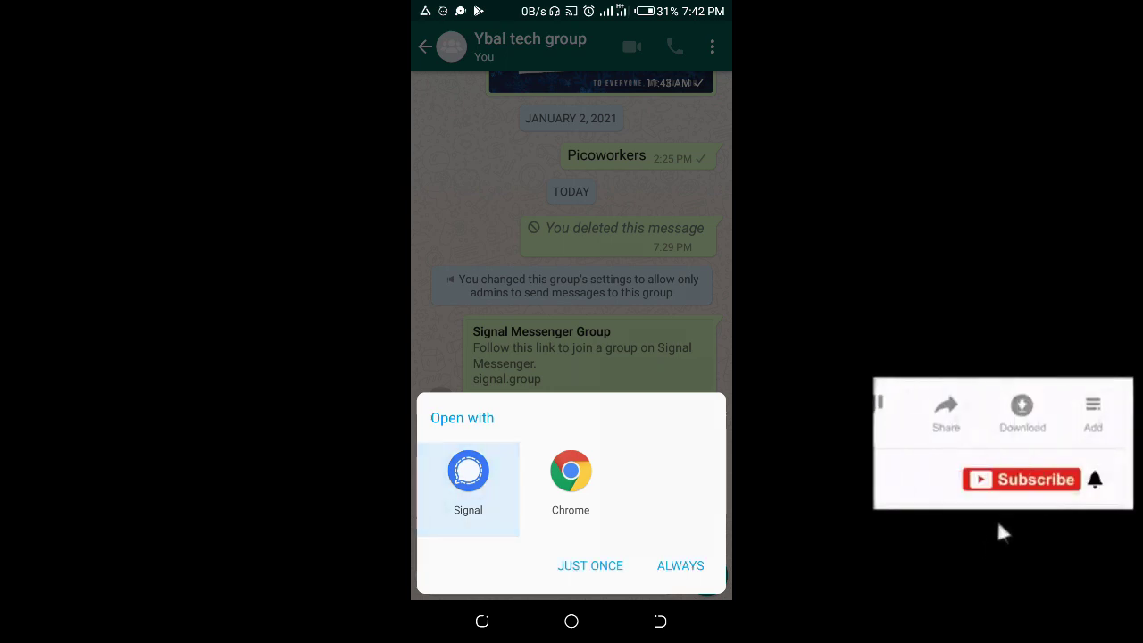
click(589, 566)
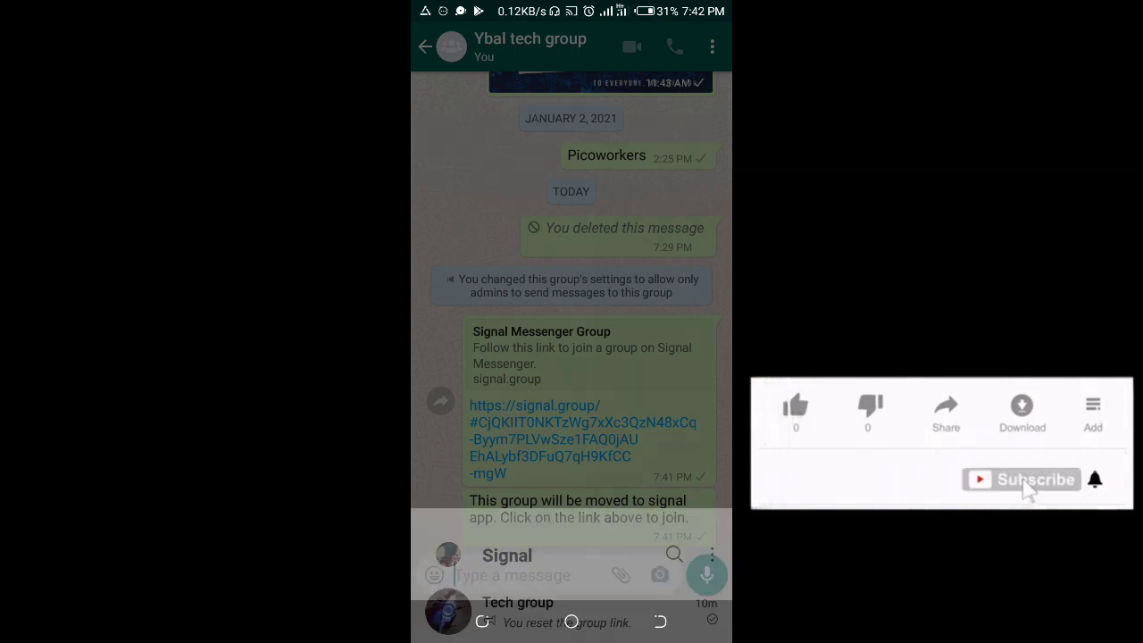